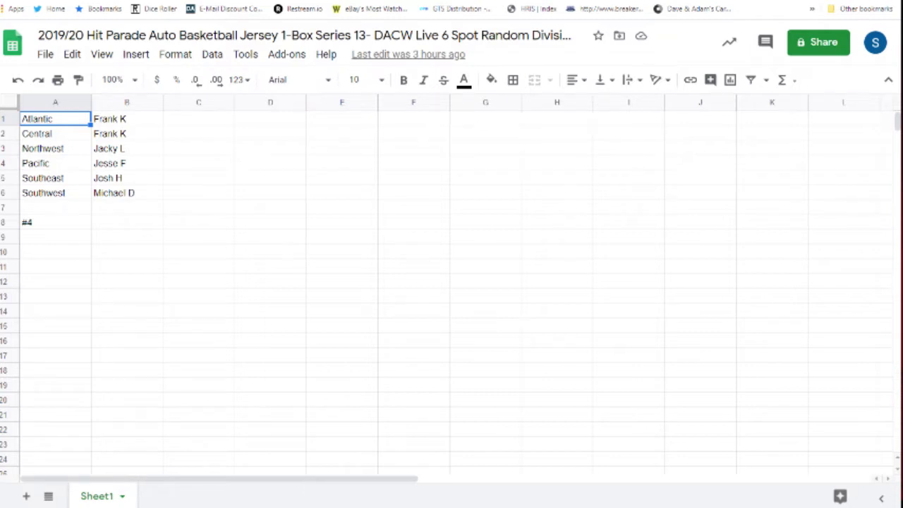
Copy the six divisions in A1:A6, switch to RANDOM.ORG and roll two dice with the Dice Roller
{"action": "left_click_drag", "start_coordinate": [55, 193], "coordinate": [55, 120]}
{"action": "key", "text": "ctrl+c"}
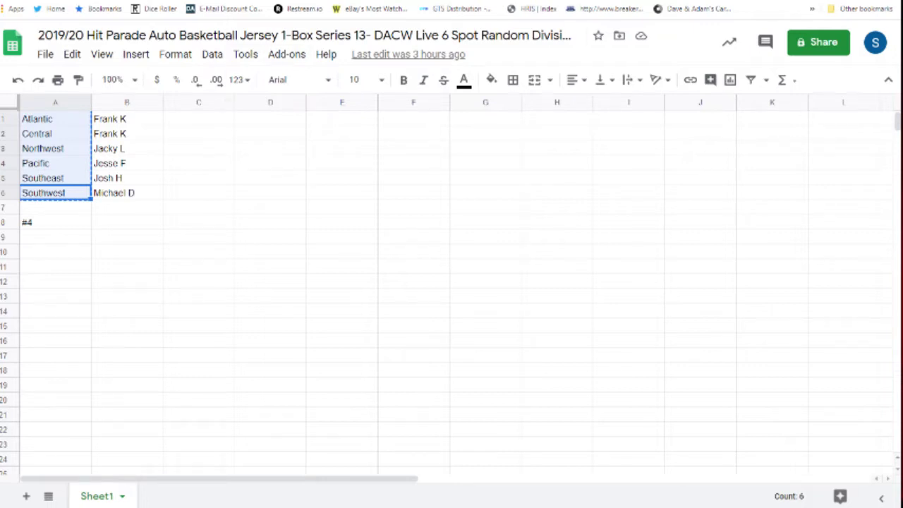
{"action": "left_click", "coordinate": [254, 0]}
{"action": "mouse_move", "coordinate": [185, 47]}
{"action": "left_click", "coordinate": [200, 118]}
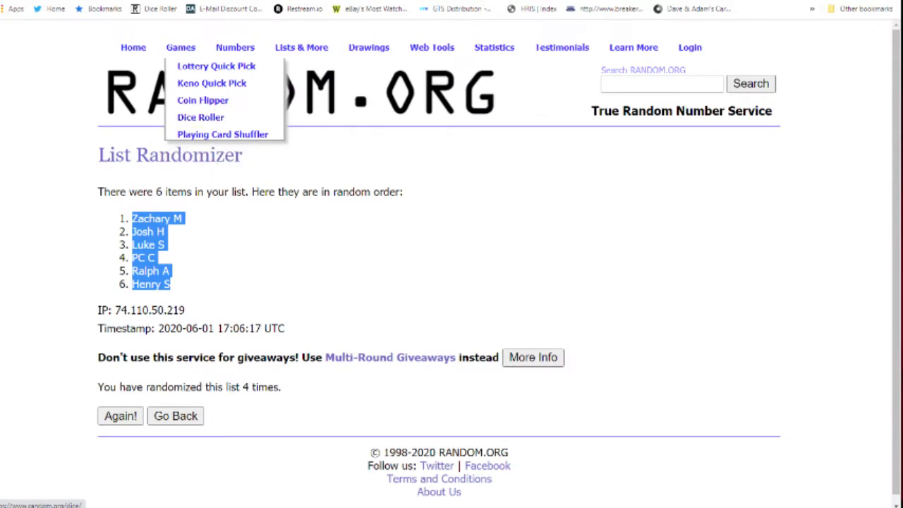
{"action": "left_click", "coordinate": [131, 268]}
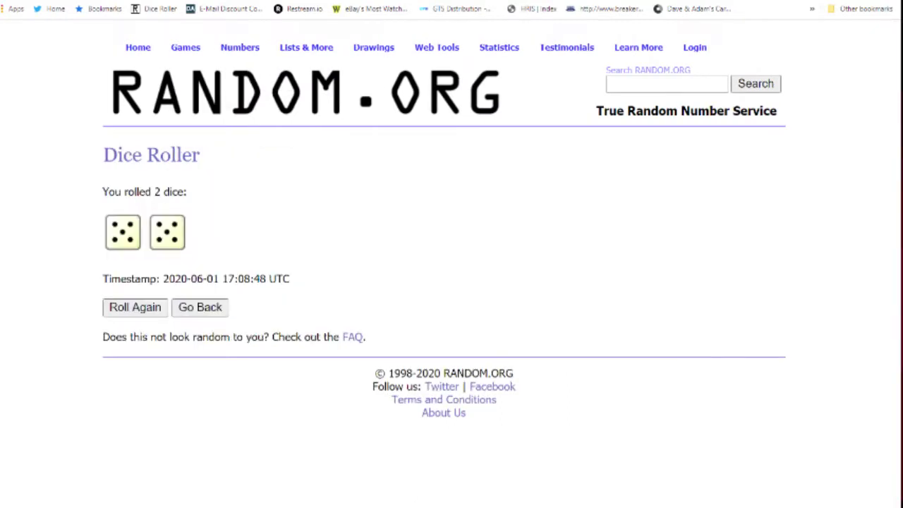
Enter the copied divisions in the List Randomizer and randomize them
{"action": "mouse_move", "coordinate": [306, 47]}
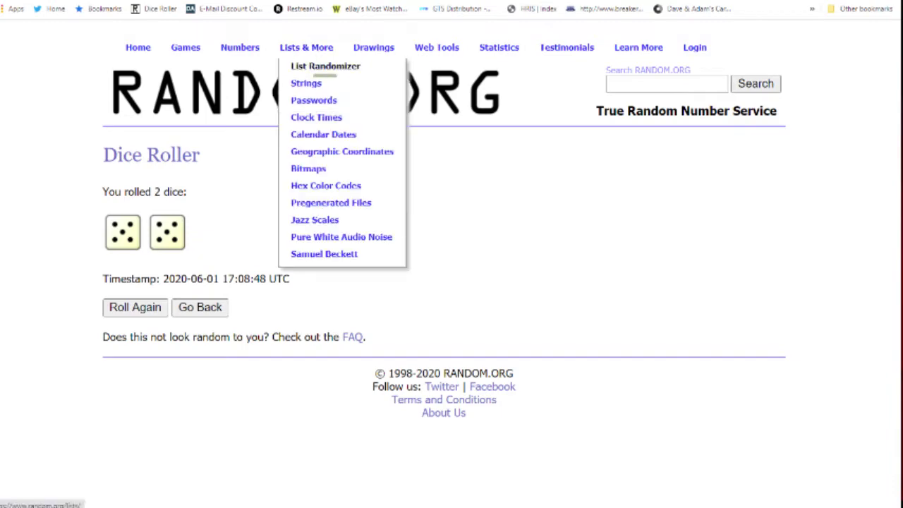
{"action": "left_click", "coordinate": [322, 64]}
{"action": "key", "text": "ctrl+v"}
{"action": "scroll", "coordinate": [134, 407], "scroll_direction": "down", "scroll_amount": 2}
{"action": "left_click", "coordinate": [133, 408]}
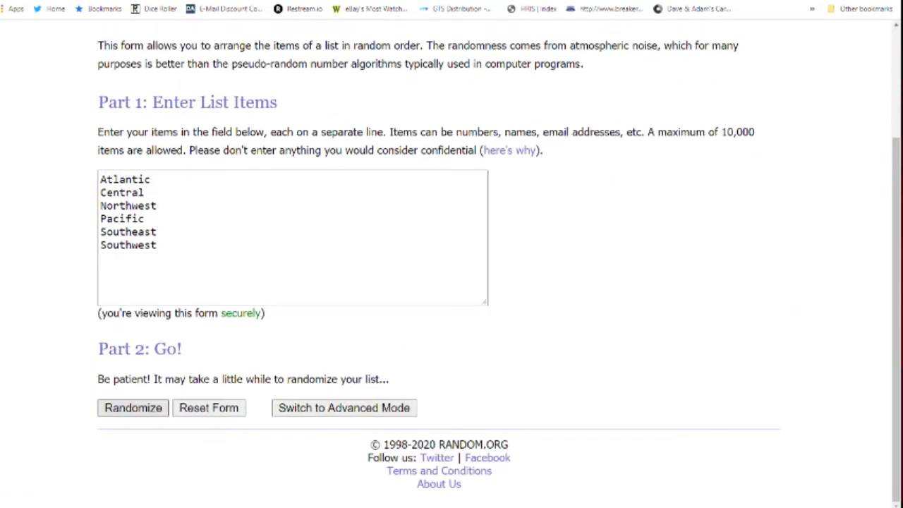
Randomize the division list eight more times, for nine randomizations in total
{"action": "left_click", "coordinate": [125, 386]}
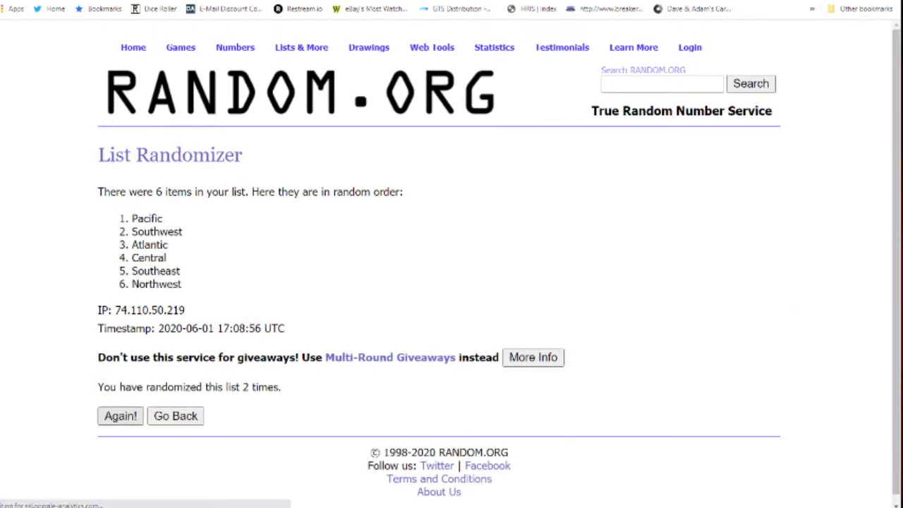
{"action": "left_click", "coordinate": [120, 415]}
{"action": "left_click", "coordinate": [121, 416]}
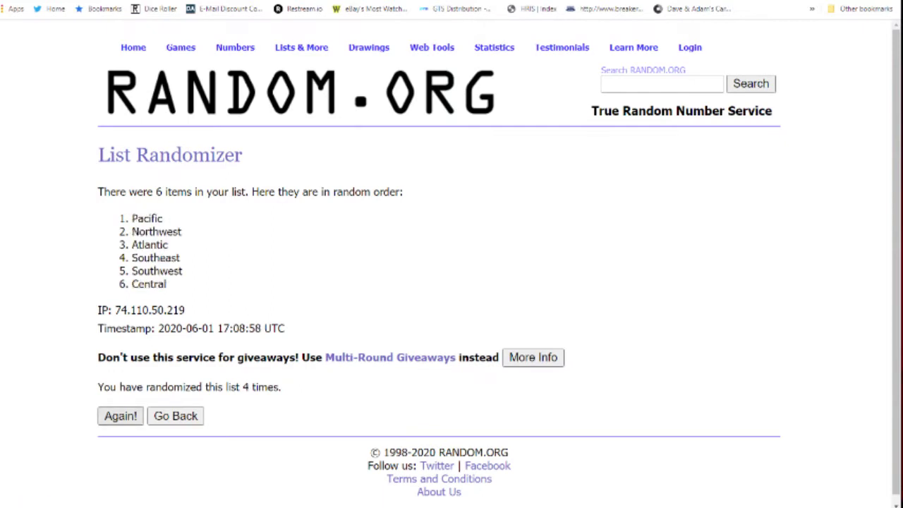
{"action": "left_click", "coordinate": [121, 416]}
{"action": "left_click", "coordinate": [121, 415]}
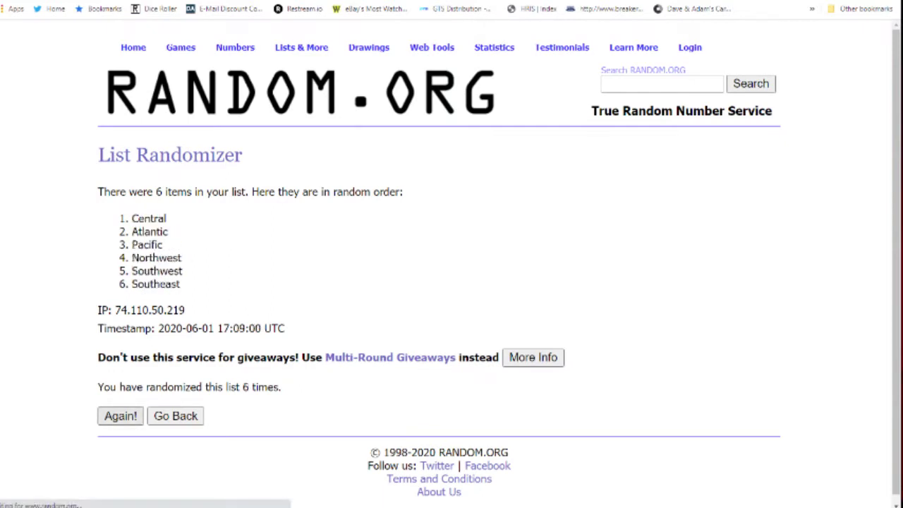
{"action": "left_click", "coordinate": [121, 415]}
{"action": "left_click", "coordinate": [120, 416]}
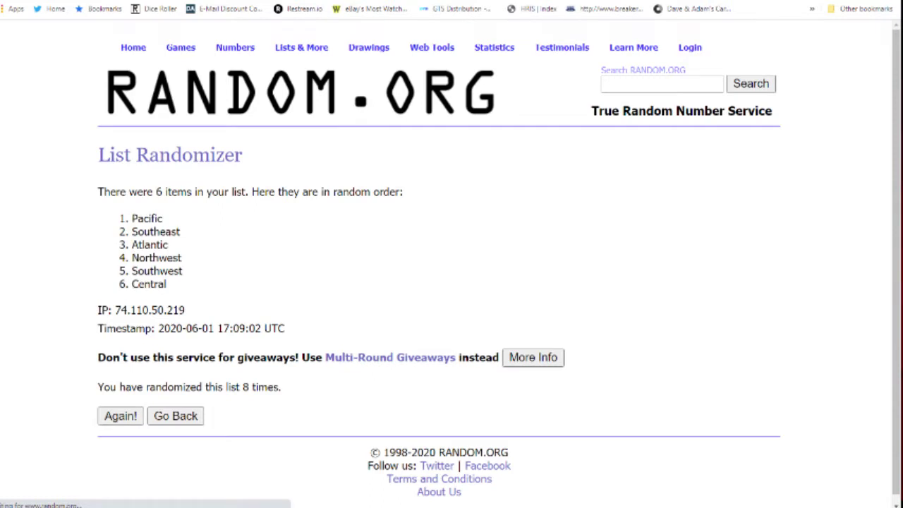
{"action": "left_click", "coordinate": [121, 415]}
Copy the randomized division order into the Basketball Jersey Series 13 spreadsheet in Google Sheets, starting at D1
{"action": "left_click_drag", "start_coordinate": [131, 218], "coordinate": [182, 285]}
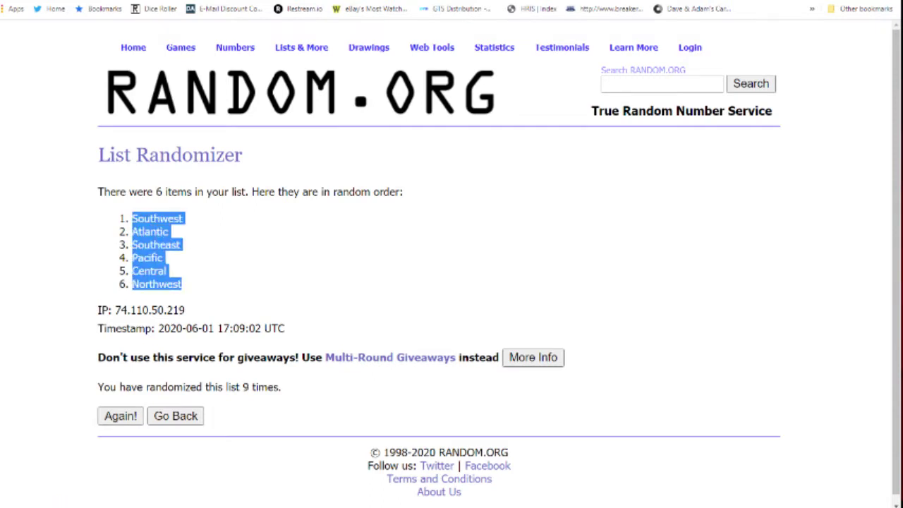
{"action": "key", "text": "ctrl+shift+Tab"}
{"action": "left_click", "coordinate": [270, 119]}
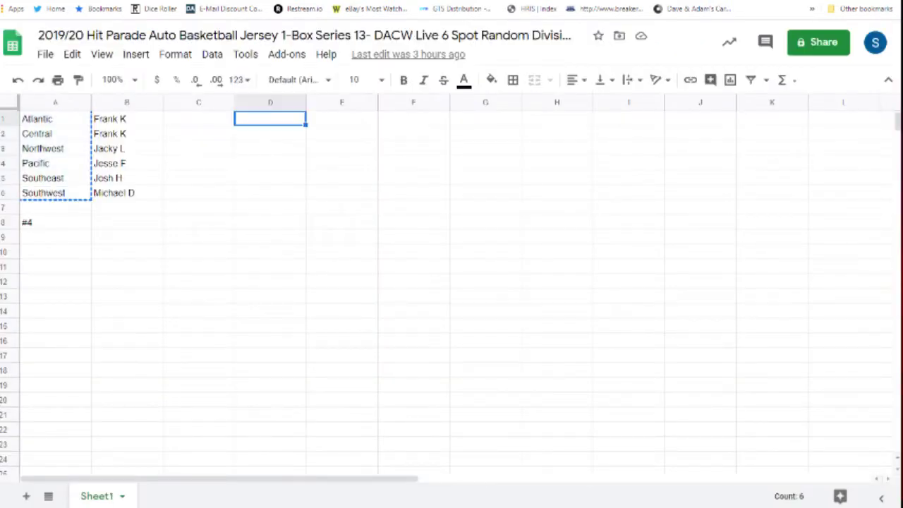
{"action": "key", "text": "ctrl+v"}
Copy the participant names in B1:B6, switch to RANDOM.ORG and roll two dice
{"action": "left_click_drag", "start_coordinate": [127, 193], "coordinate": [127, 119]}
{"action": "key", "text": "ctrl+c"}
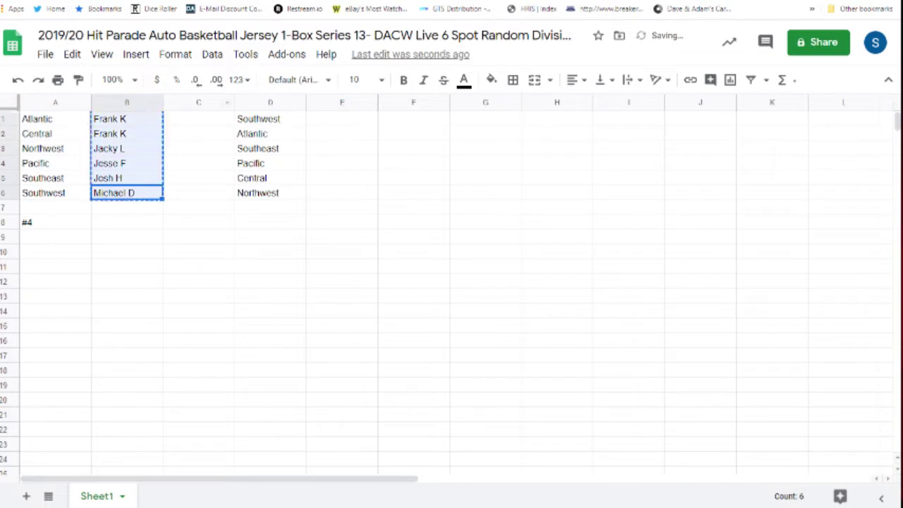
{"action": "key", "text": "ctrl+Tab"}
{"action": "left_click", "coordinate": [201, 117]}
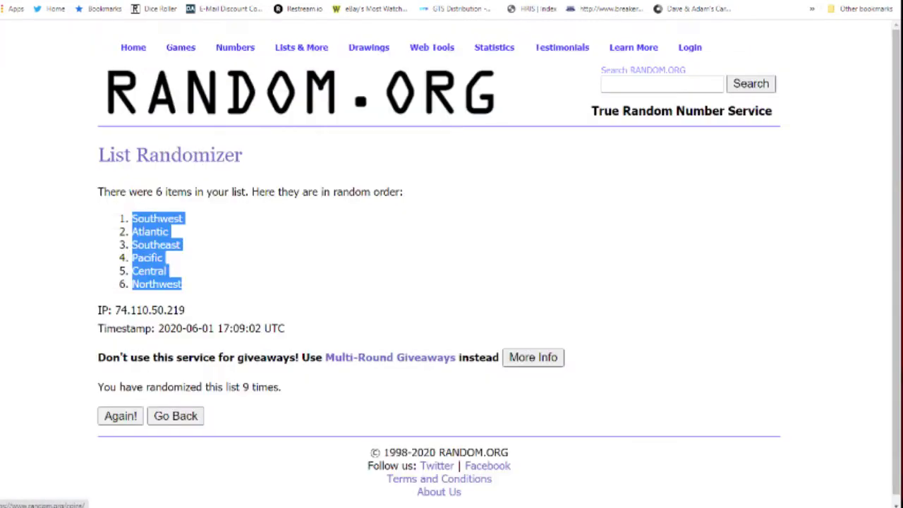
{"action": "left_click", "coordinate": [132, 268]}
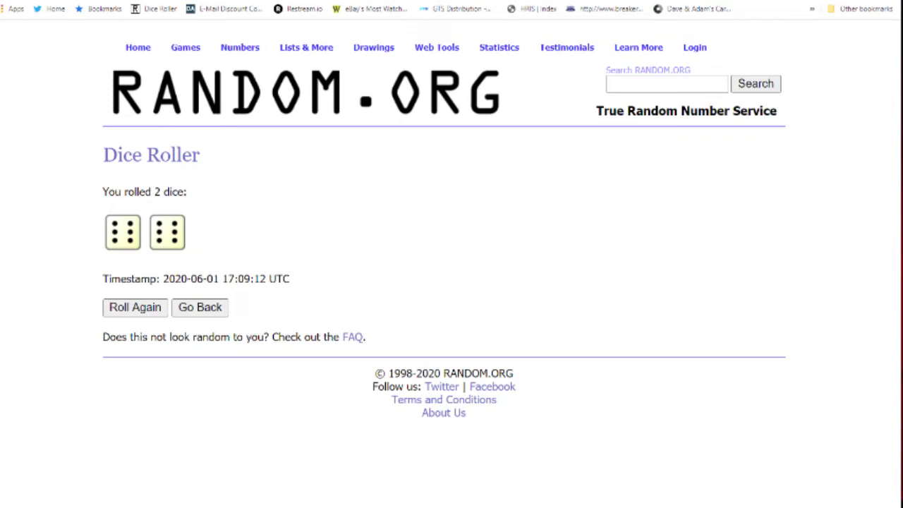
Return to the Basketball Jersey Series 13 spreadsheet and copy the division list in D1:D6
{"action": "left_click", "coordinate": [374, 1]}
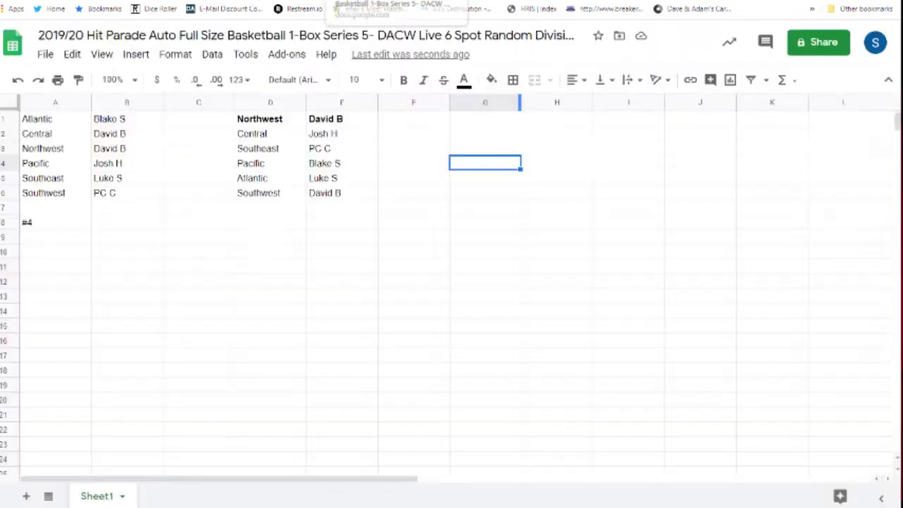
{"action": "key", "text": "ctrl+Tab"}
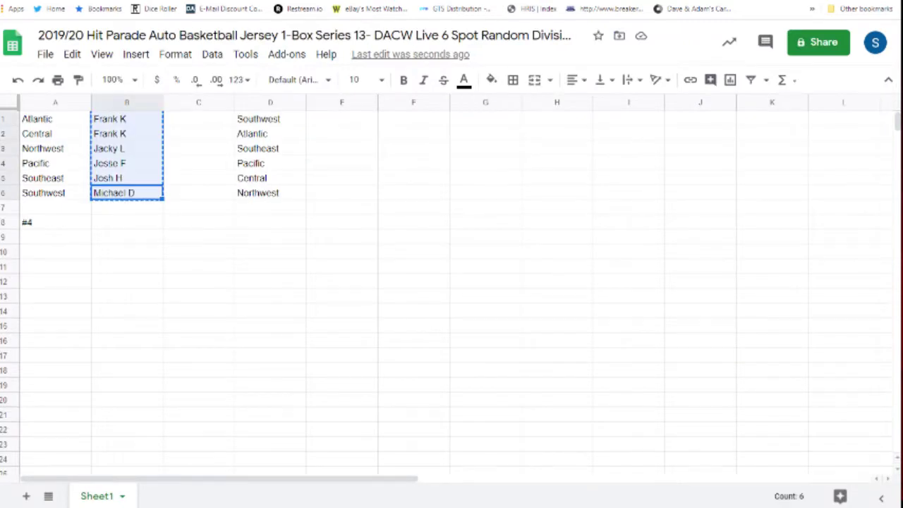
{"action": "key", "text": "Right"}
{"action": "key", "text": "Right"}
{"action": "key", "text": "shift+Up"}
{"action": "key", "text": "shift+Up"}
{"action": "key", "text": "shift+Up"}
{"action": "key", "text": "shift+Up"}
{"action": "key", "text": "shift+Up"}
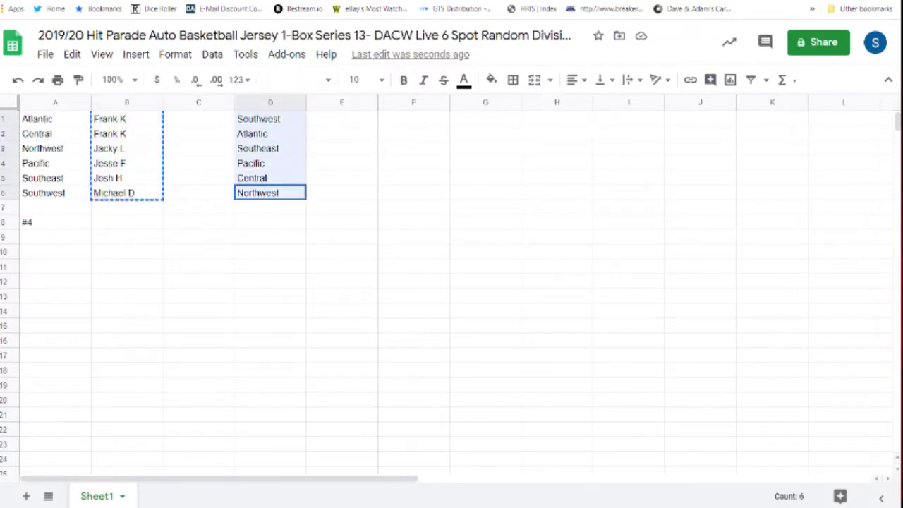
{"action": "key", "text": "ctrl+c"}
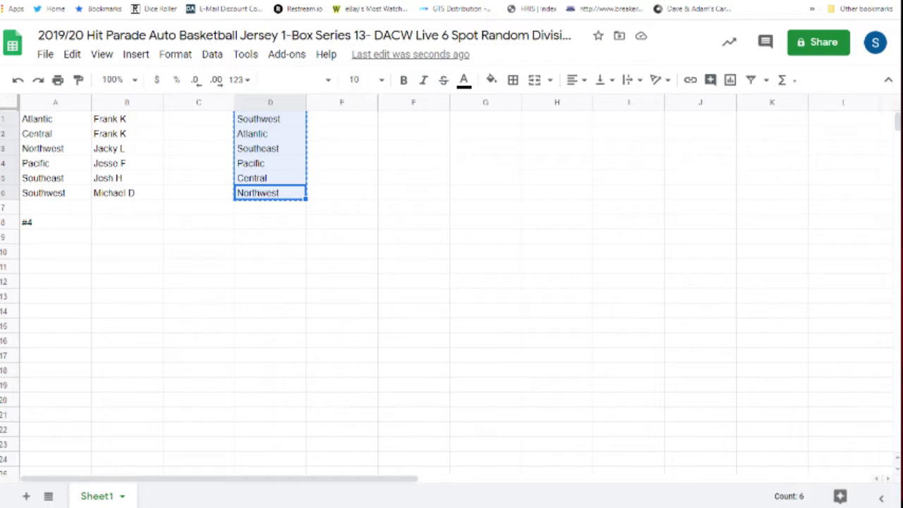
Enter the copied division list in RANDOM.ORG's List Randomizer and randomize it once
{"action": "left_click", "coordinate": [371, 1]}
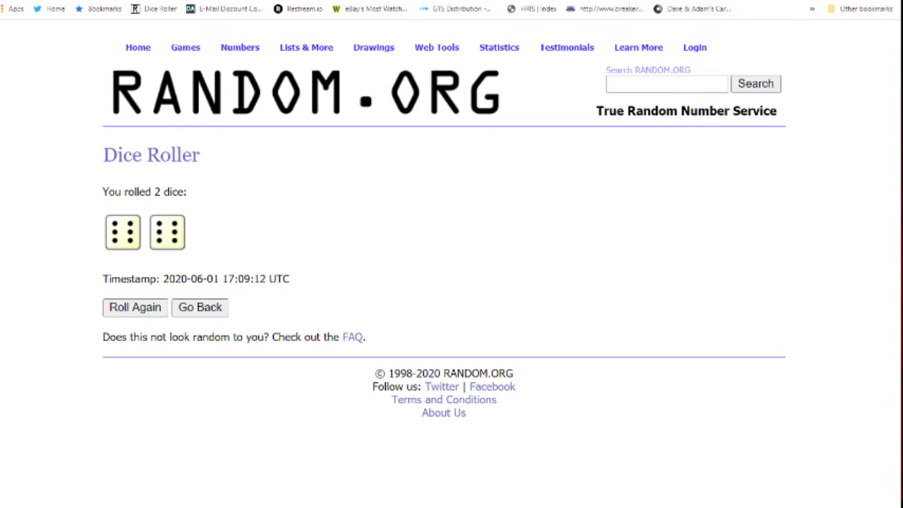
{"action": "mouse_move", "coordinate": [306, 48]}
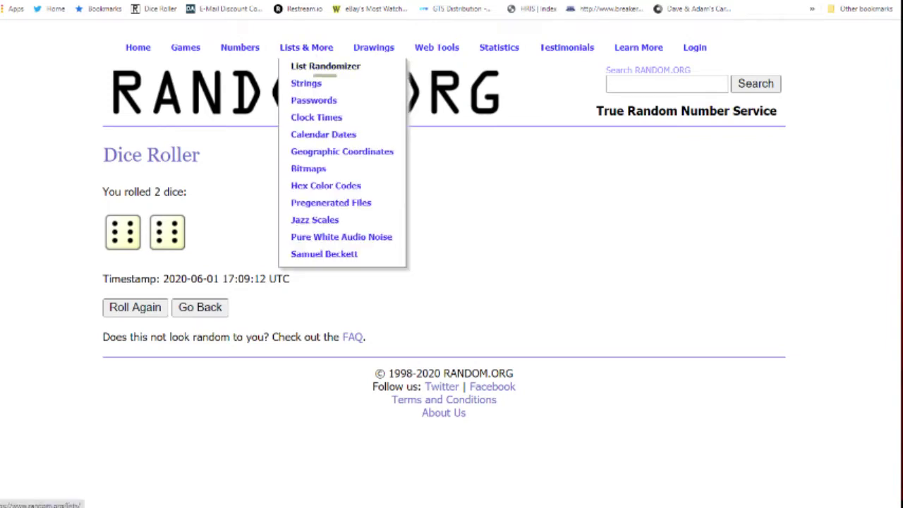
{"action": "left_click", "coordinate": [330, 65]}
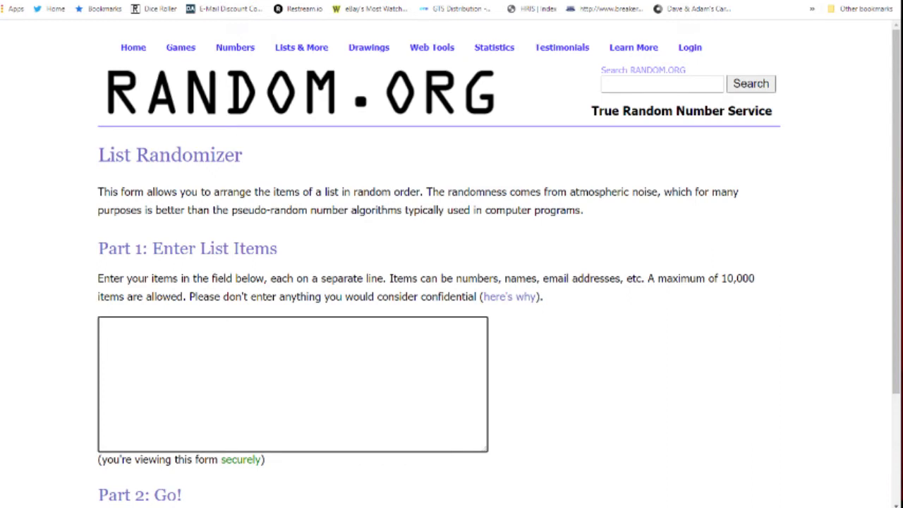
{"action": "key", "text": "ctrl+v"}
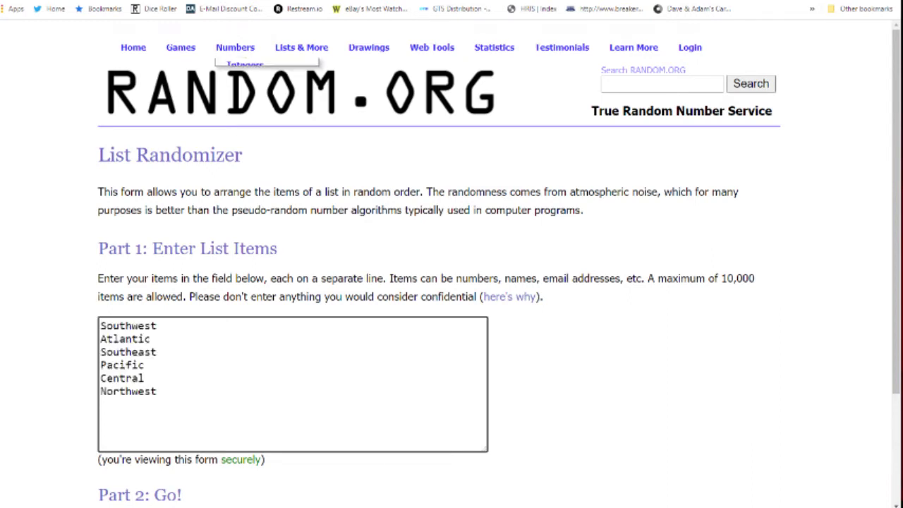
{"action": "key", "text": "ctrl+Tab"}
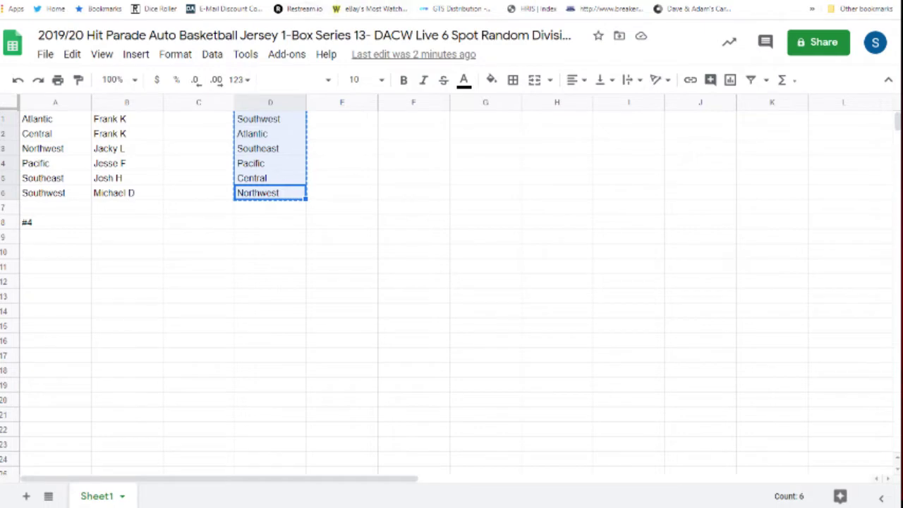
{"action": "key", "text": "ctrl+shift+Tab"}
{"action": "scroll", "coordinate": [451, 261], "scroll_direction": "down", "scroll_amount": 2}
{"action": "scroll", "coordinate": [452, 261], "scroll_direction": "down", "scroll_amount": 1}
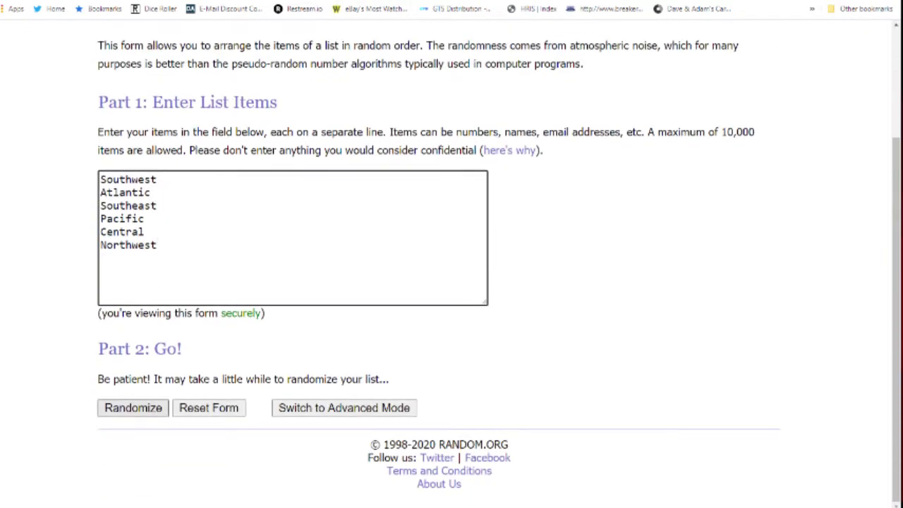
{"action": "left_click", "coordinate": [134, 408]}
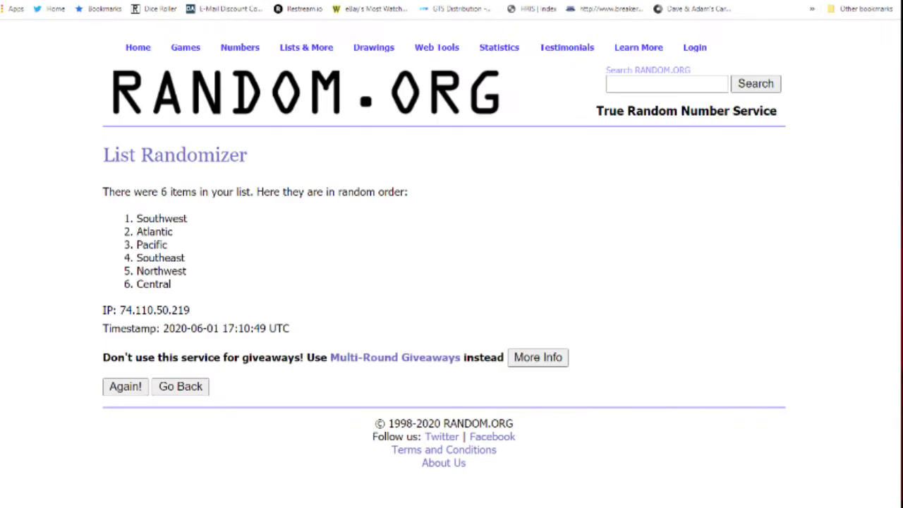
Replace the divisions in D1:D6 of the Basketball Jersey Series 13 spreadsheet with the newly randomized order
{"action": "left_click_drag", "start_coordinate": [137, 219], "coordinate": [172, 284]}
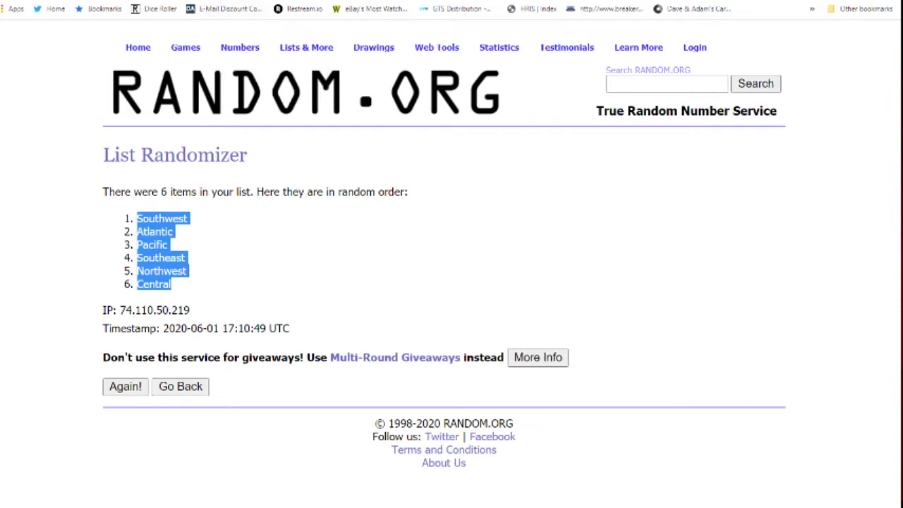
{"action": "key", "text": "ctrl+Tab"}
{"action": "left_click", "coordinate": [270, 120]}
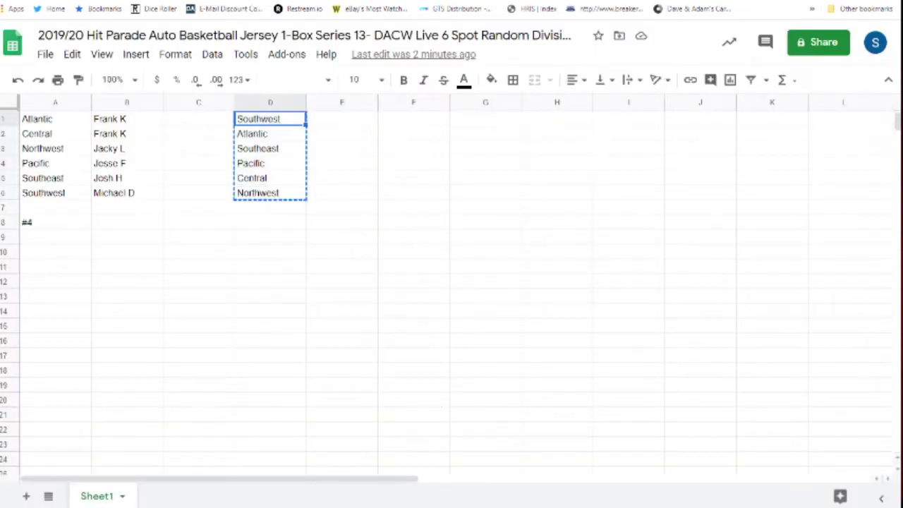
{"action": "key", "text": "ctrl+v"}
{"action": "left_click", "coordinate": [343, 148]}
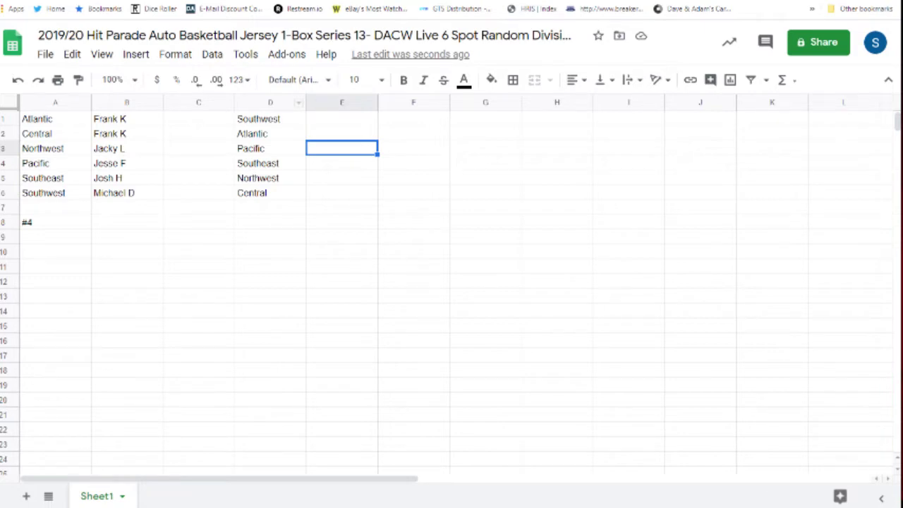
Copy the six participant names in B1:B6 of the Basketball Jersey Series 13 spreadsheet
{"action": "key", "text": "ctrl+Tab"}
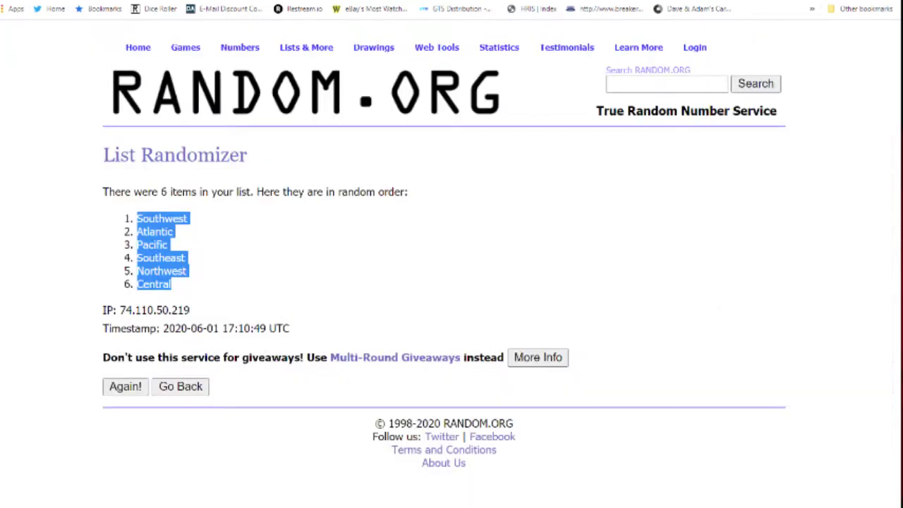
{"action": "key", "text": "ctrl+shift+Tab"}
{"action": "left_click_drag", "start_coordinate": [127, 192], "coordinate": [127, 119]}
{"action": "key", "text": "ctrl+c"}
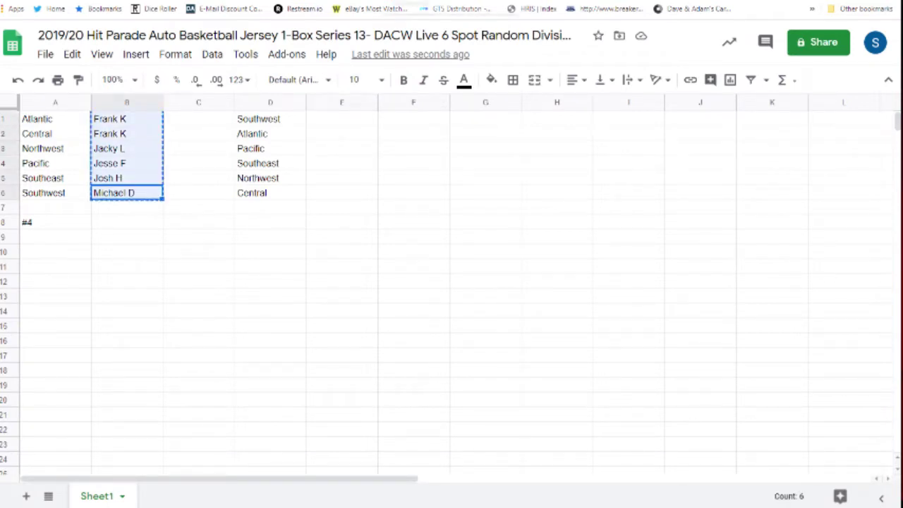
Enter the copied participant names in RANDOM.ORG's List Randomizer and randomize them
{"action": "key", "text": "ctrl+Tab"}
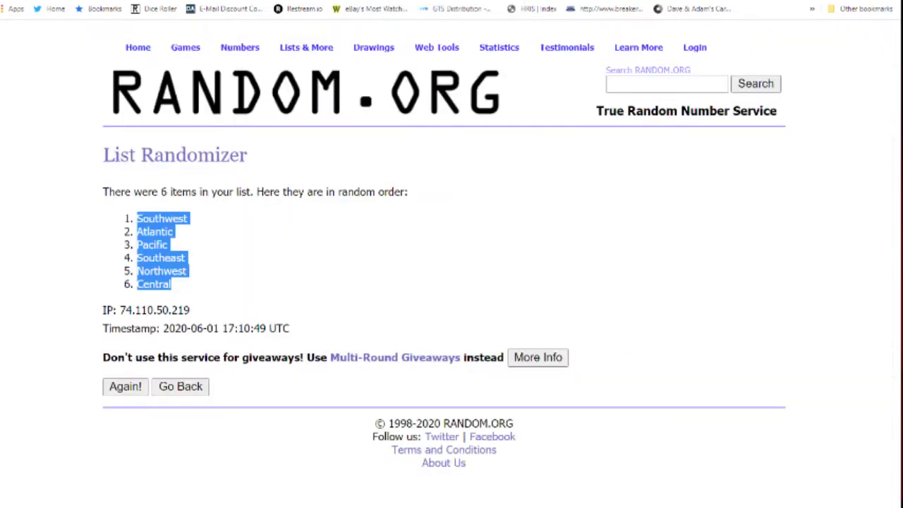
{"action": "mouse_move", "coordinate": [306, 47]}
{"action": "left_click", "coordinate": [328, 65]}
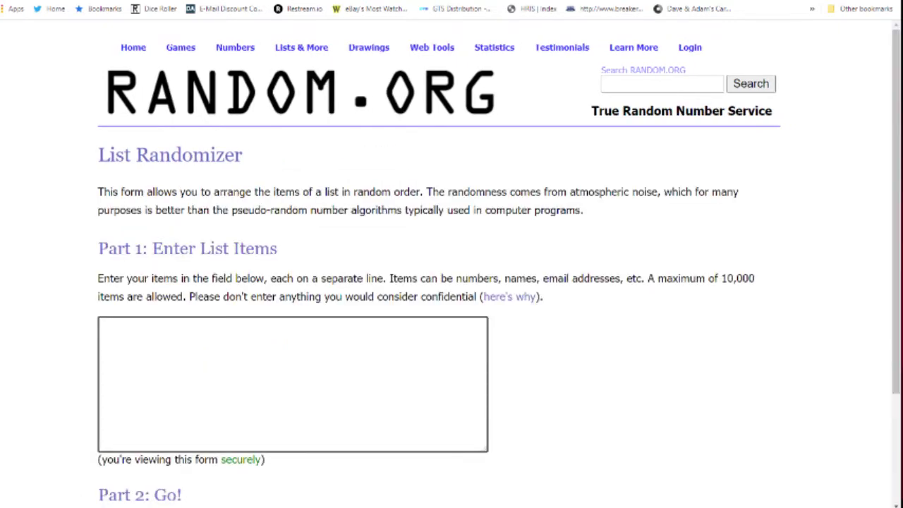
{"action": "key", "text": "ctrl+v"}
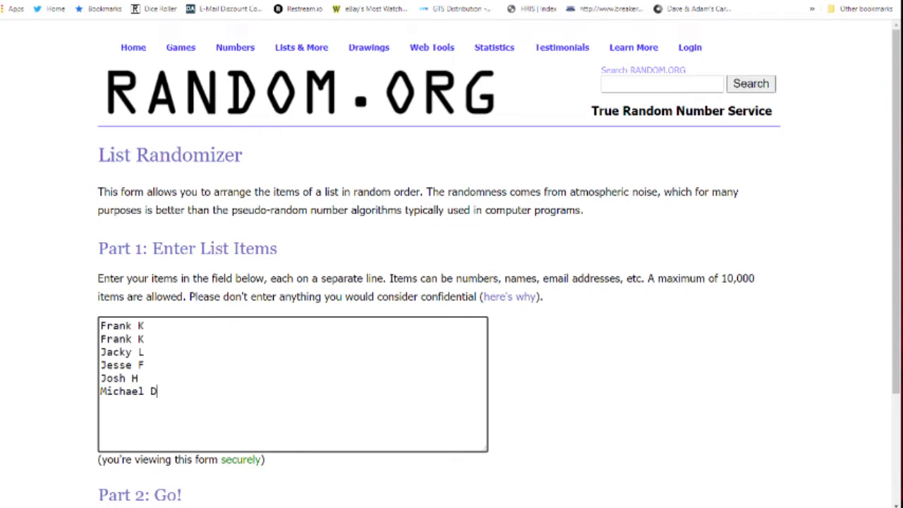
{"action": "scroll", "coordinate": [451, 282], "scroll_direction": "down", "scroll_amount": 2}
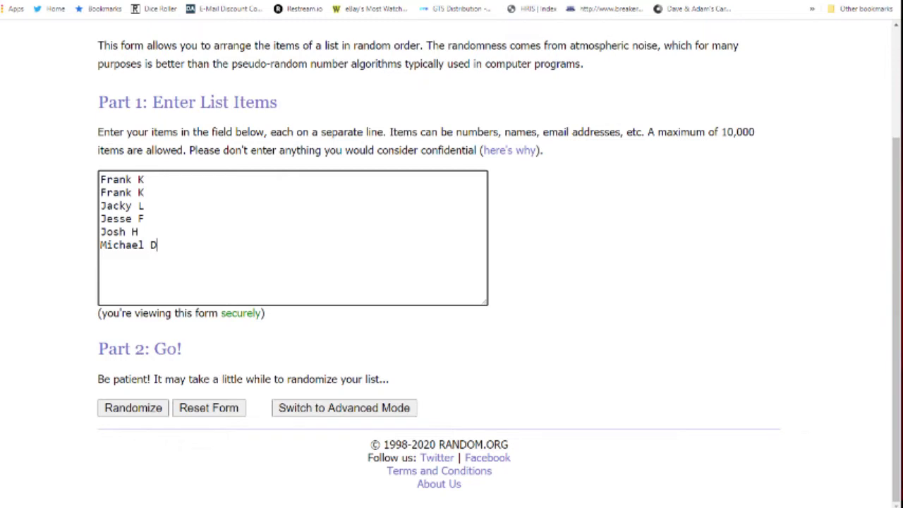
{"action": "left_click", "coordinate": [133, 408]}
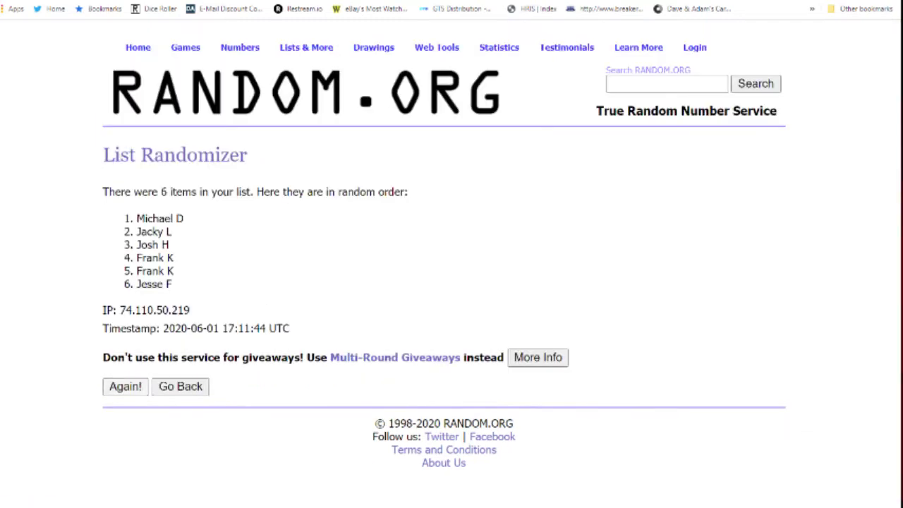
Re-randomize the participant names until the list has been randomized 12 times
{"action": "left_click", "coordinate": [125, 385]}
{"action": "left_click", "coordinate": [121, 416]}
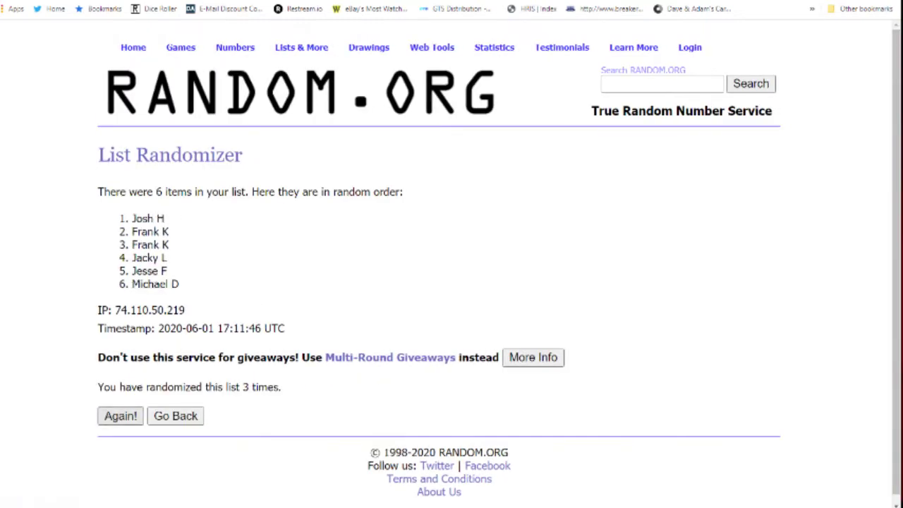
{"action": "left_click", "coordinate": [121, 417]}
{"action": "left_click", "coordinate": [121, 416]}
{"action": "left_click", "coordinate": [121, 416]}
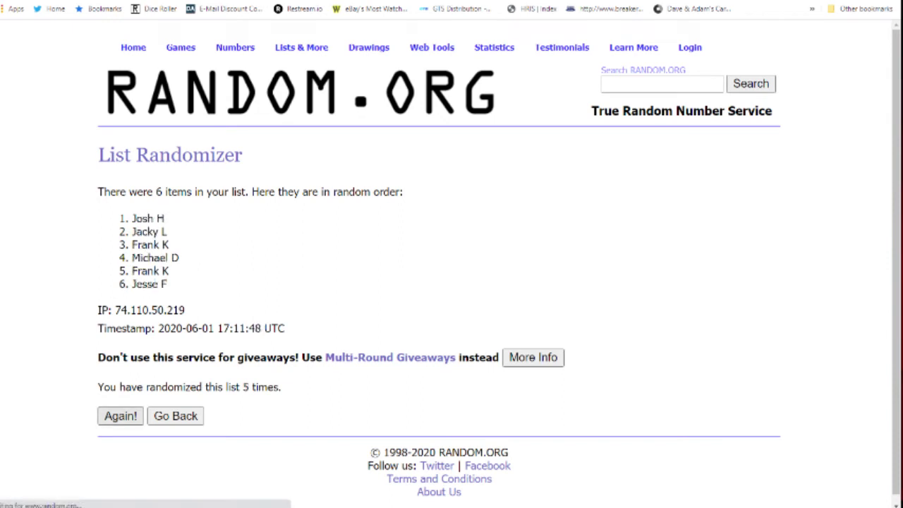
{"action": "left_click", "coordinate": [121, 416]}
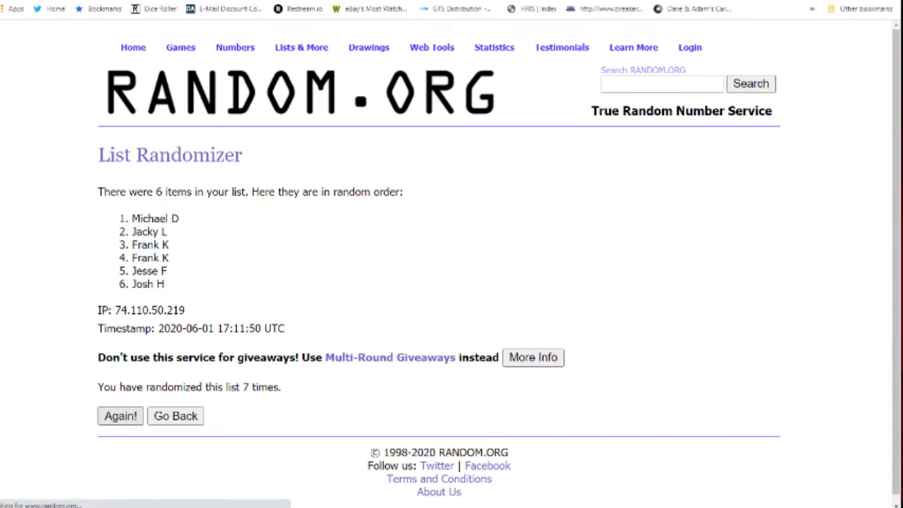
{"action": "left_click", "coordinate": [120, 415]}
{"action": "left_click", "coordinate": [120, 415]}
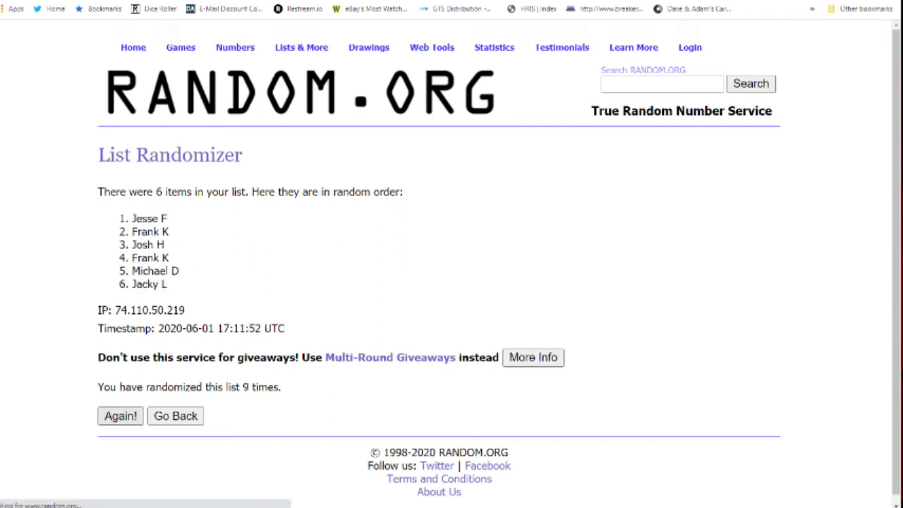
{"action": "left_click", "coordinate": [121, 416]}
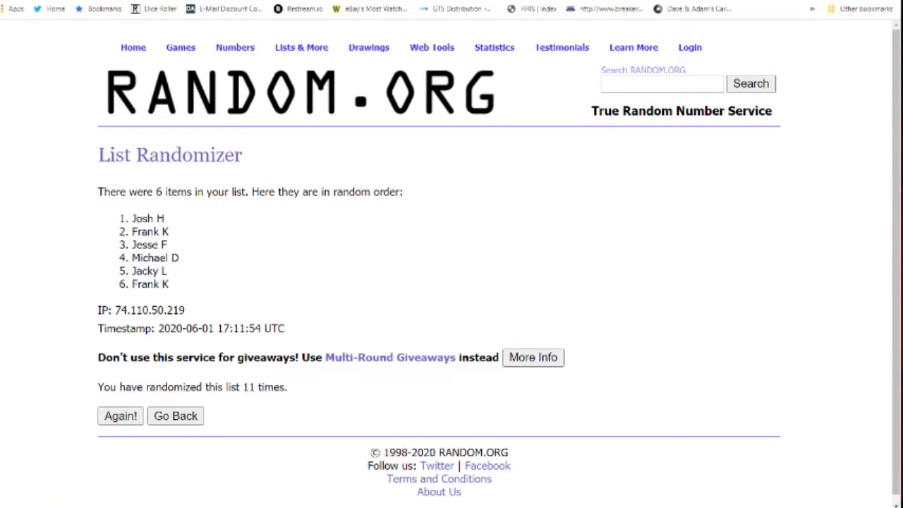
{"action": "left_click", "coordinate": [120, 416]}
Copy the final randomized participant names into E1:E6 of the spreadsheet, beside the randomized divisions
{"action": "left_click_drag", "start_coordinate": [132, 218], "coordinate": [179, 284]}
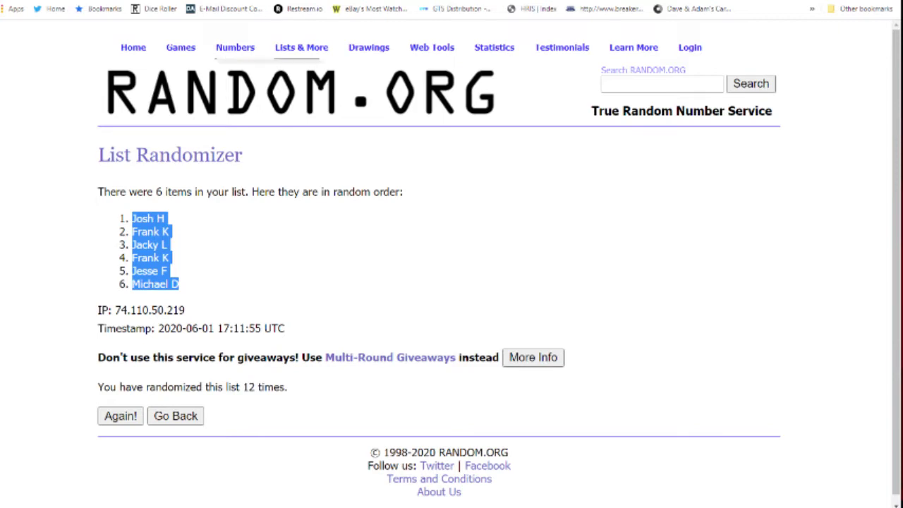
{"action": "key", "text": "ctrl+Tab"}
{"action": "left_click", "coordinate": [342, 118]}
{"action": "key", "text": "ctrl+v"}
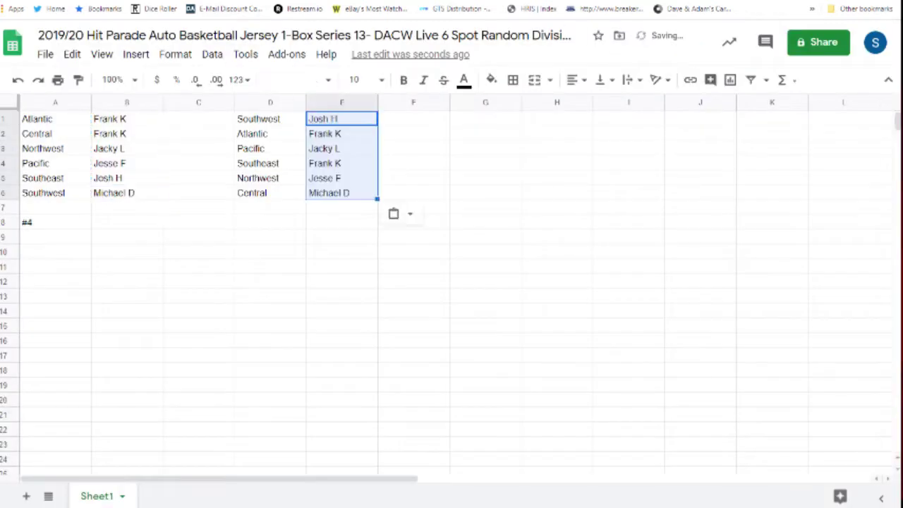
Go through E1:E6 row by row to review which participant is matched to each division
{"action": "left_click", "coordinate": [342, 119]}
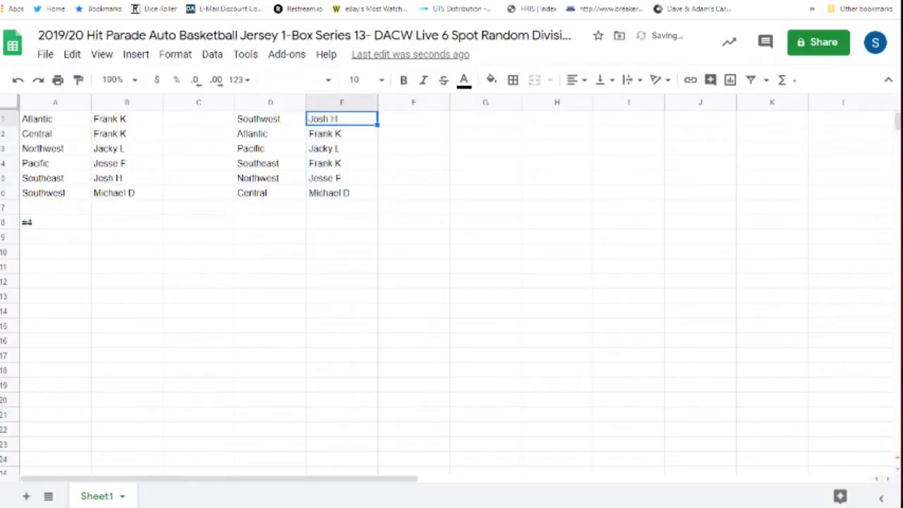
{"action": "left_click", "coordinate": [343, 134]}
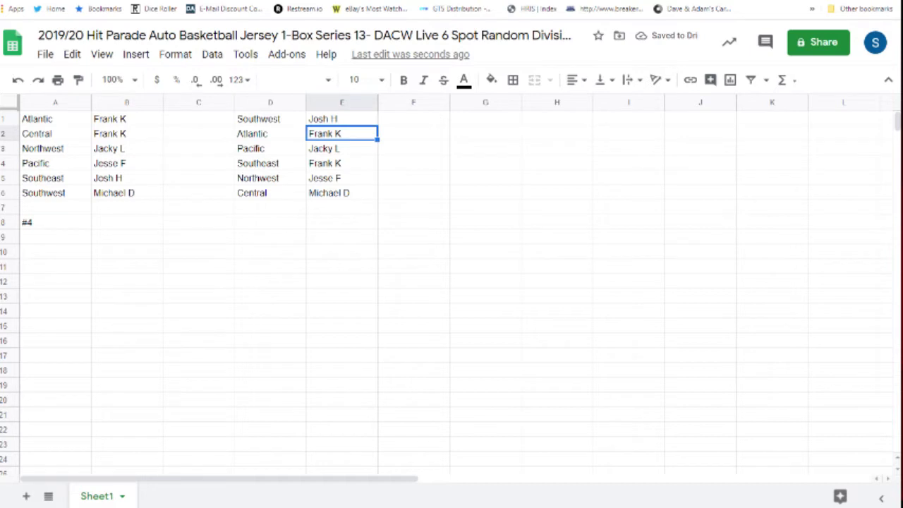
{"action": "left_click", "coordinate": [342, 148]}
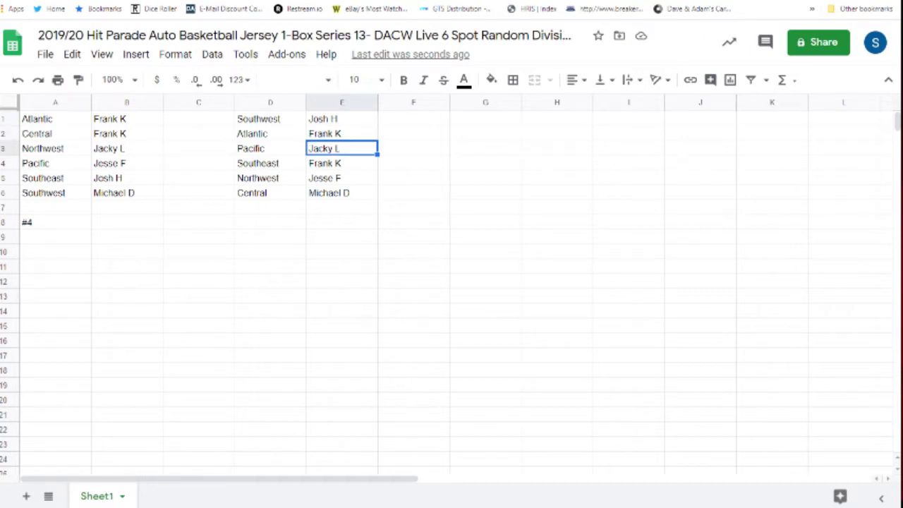
{"action": "left_click", "coordinate": [343, 163]}
{"action": "left_click", "coordinate": [342, 178]}
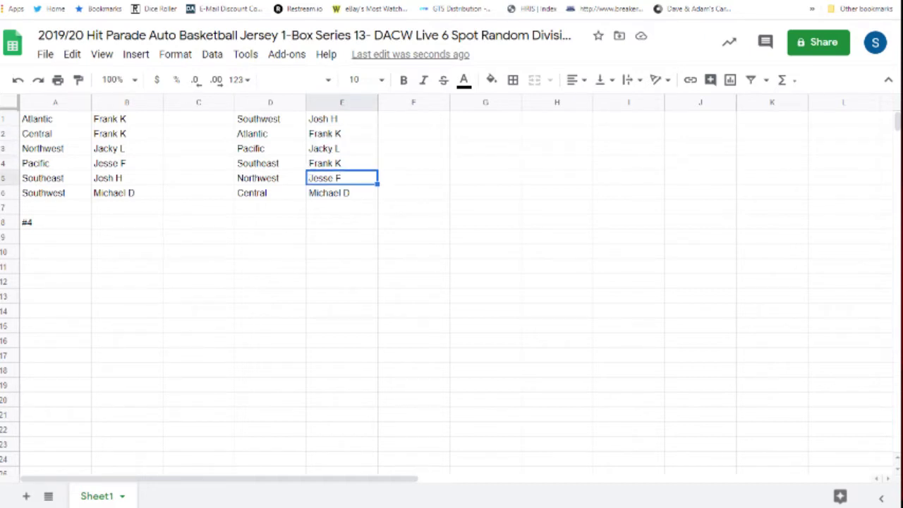
{"action": "left_click", "coordinate": [342, 193]}
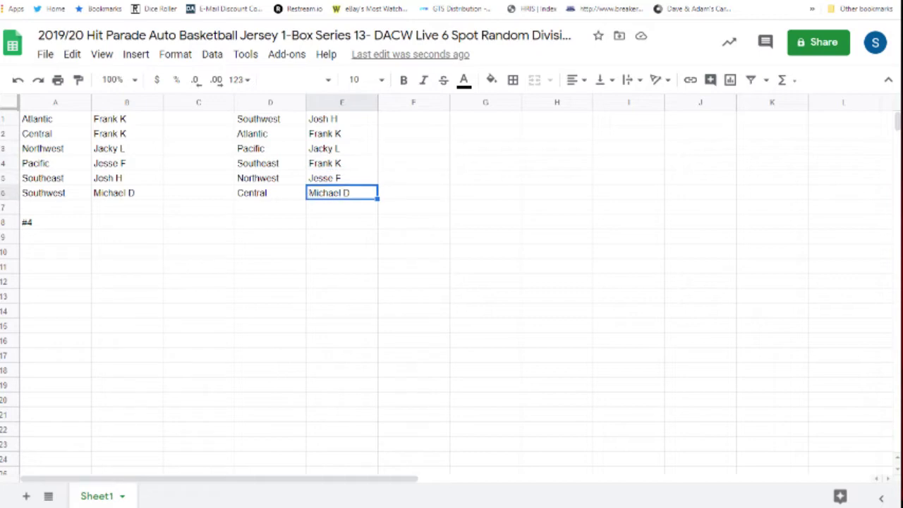
{"action": "left_click", "coordinate": [342, 207]}
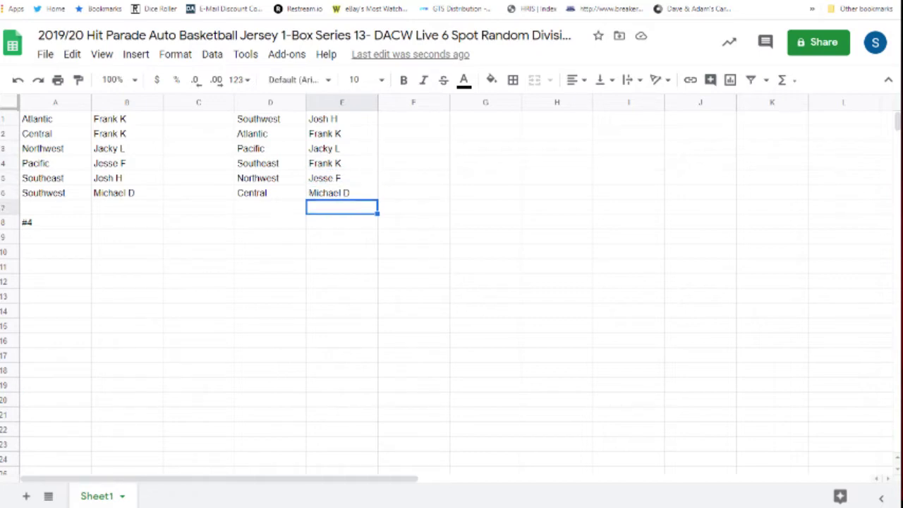
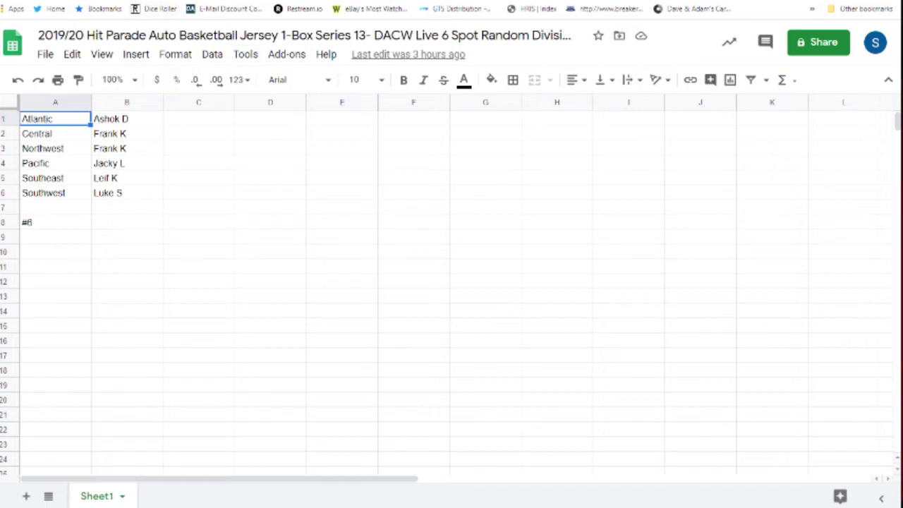
Copy the six divisions in A1:A6 of the #6 break spreadsheet and roll two virtual dice on RANDOM.ORG
{"action": "left_click_drag", "start_coordinate": [55, 193], "coordinate": [55, 118]}
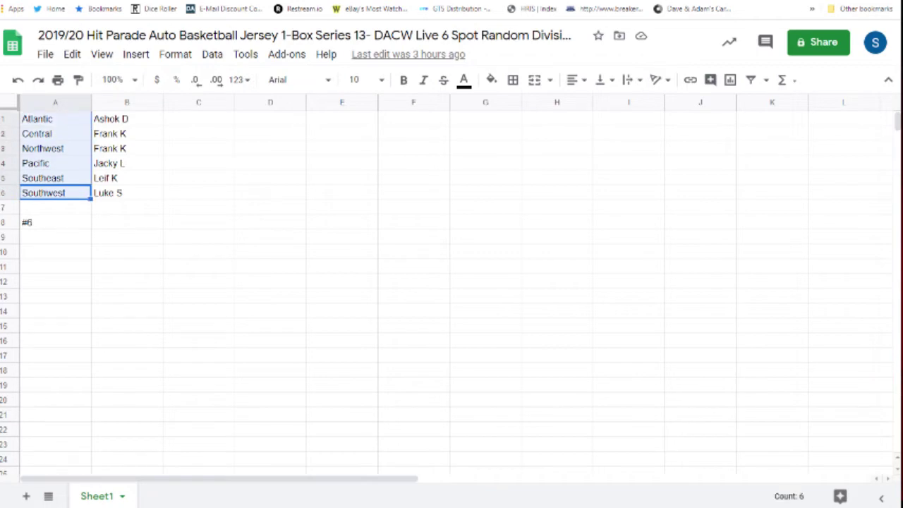
{"action": "key", "text": "ctrl+c"}
{"action": "left_click", "coordinate": [430, 1]}
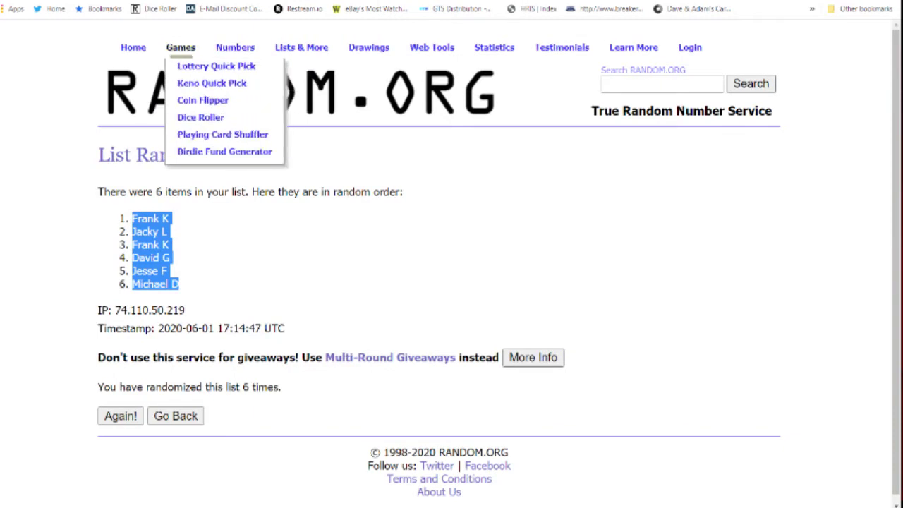
{"action": "left_click", "coordinate": [200, 117]}
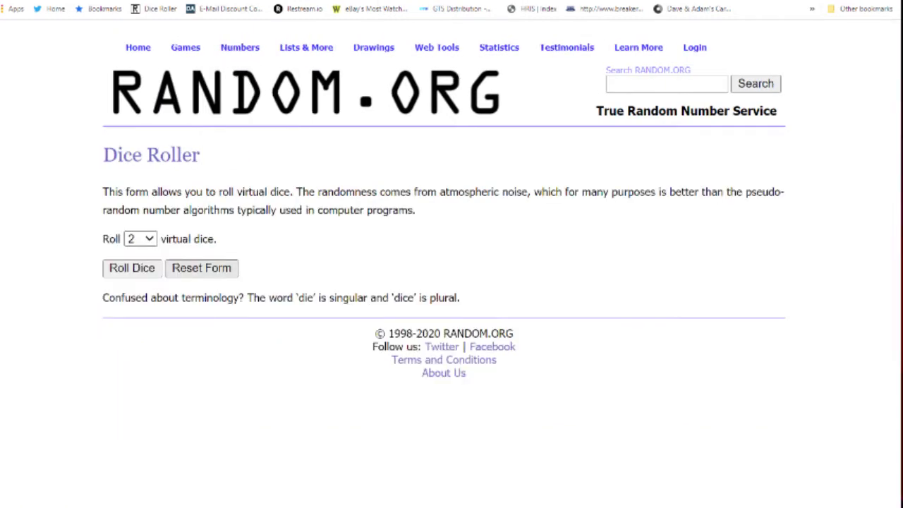
{"action": "left_click", "coordinate": [132, 268]}
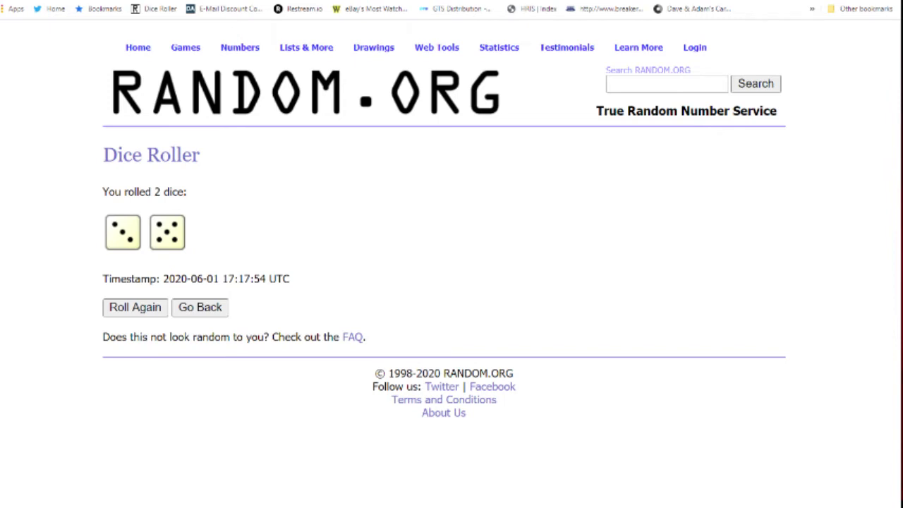
Enter the copied divisions in RANDOM.ORG's List Randomizer and randomize them 8 times
{"action": "mouse_move", "coordinate": [306, 48]}
{"action": "left_click", "coordinate": [324, 66]}
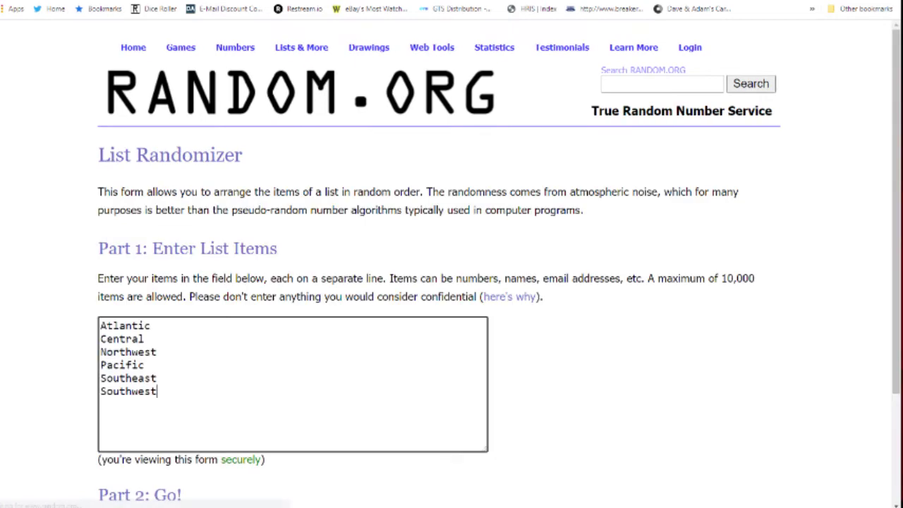
{"action": "scroll", "coordinate": [293, 384], "scroll_direction": "down", "scroll_amount": 3}
{"action": "left_click", "coordinate": [134, 407]}
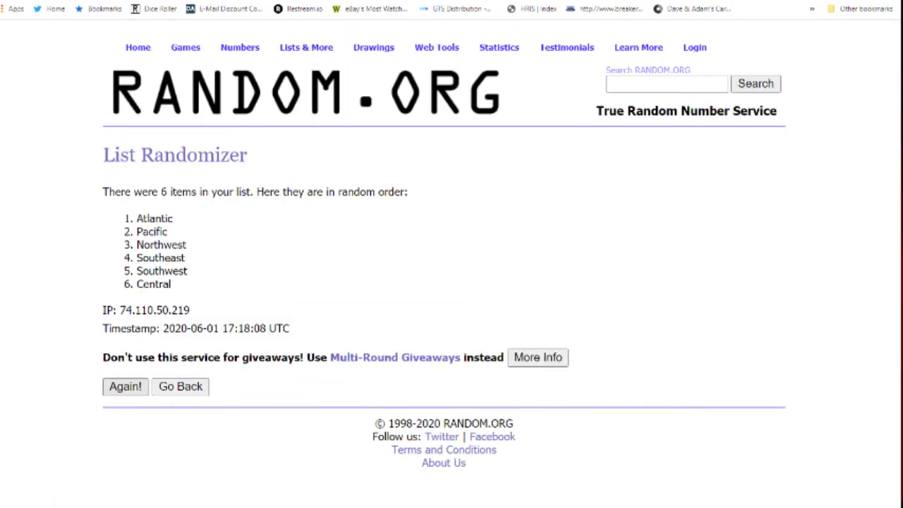
{"action": "left_click", "coordinate": [125, 386]}
{"action": "left_click", "coordinate": [120, 416]}
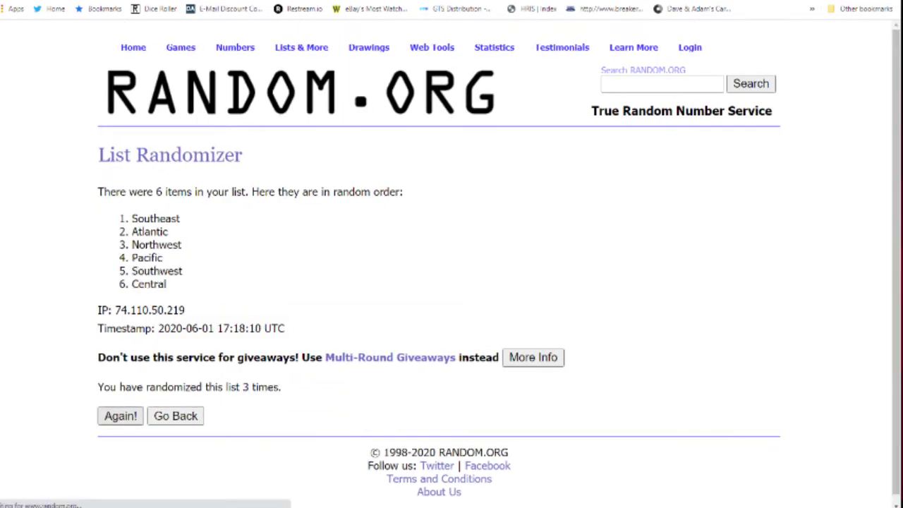
{"action": "left_click", "coordinate": [121, 415]}
{"action": "left_click", "coordinate": [121, 416]}
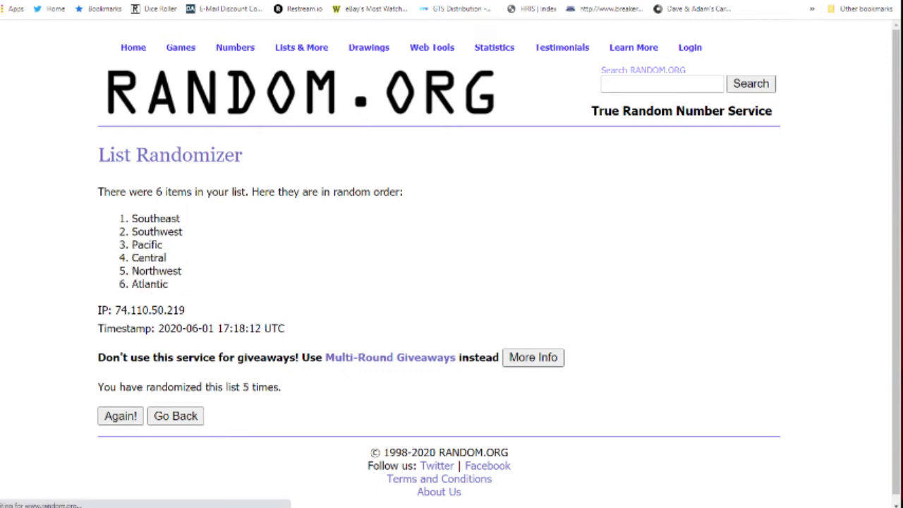
{"action": "left_click", "coordinate": [121, 416]}
{"action": "left_click", "coordinate": [121, 415]}
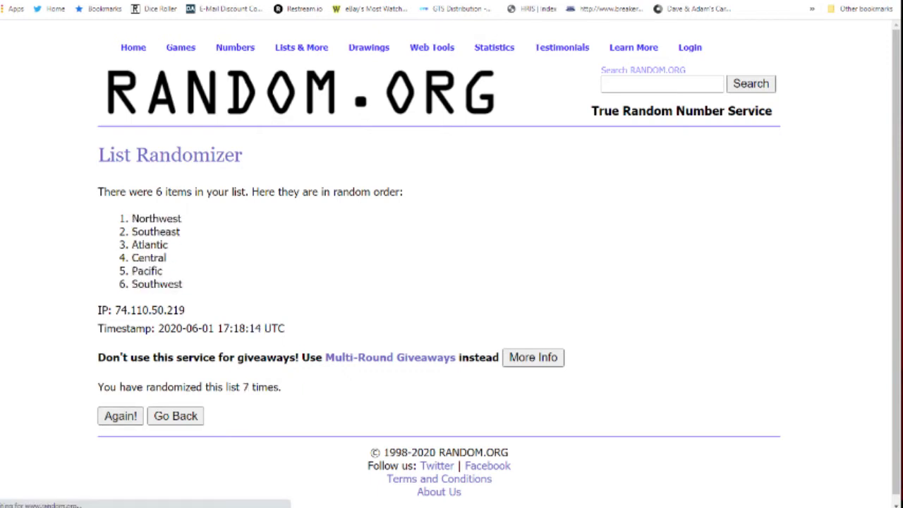
{"action": "left_click", "coordinate": [121, 416]}
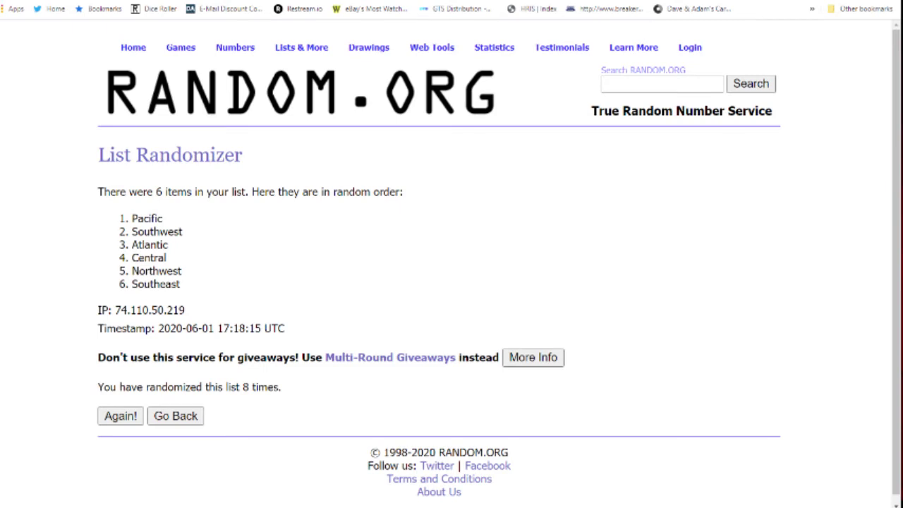
Copy the randomized divisions into D1:D6 of the #6 break spreadsheet, and copy the participant names in B1:B6
{"action": "left_click_drag", "start_coordinate": [132, 218], "coordinate": [181, 285]}
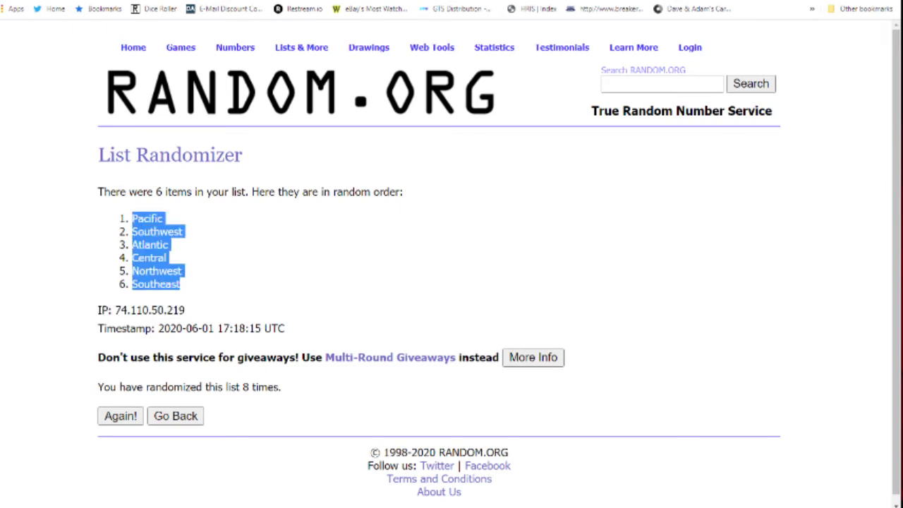
{"action": "key", "text": "ctrl+Tab"}
{"action": "left_click", "coordinate": [271, 119]}
{"action": "key", "text": "ctrl+v"}
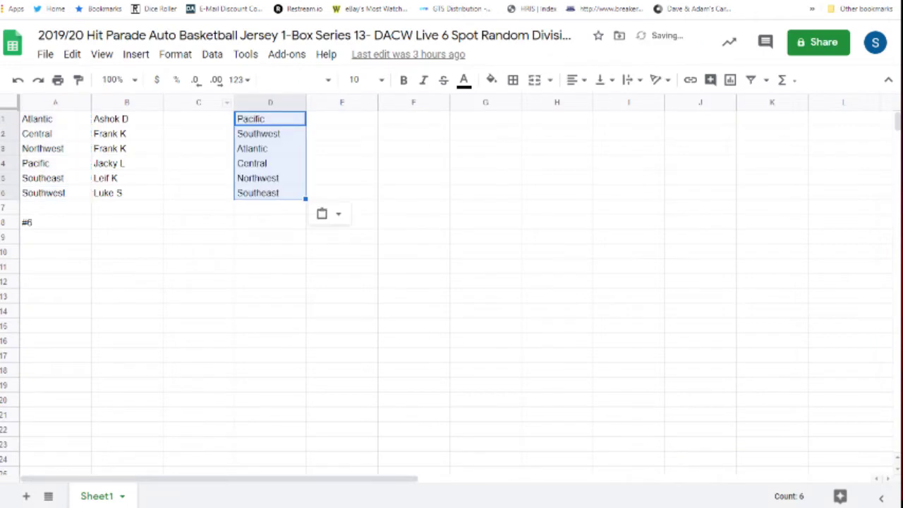
{"action": "left_click_drag", "start_coordinate": [126, 193], "coordinate": [124, 119]}
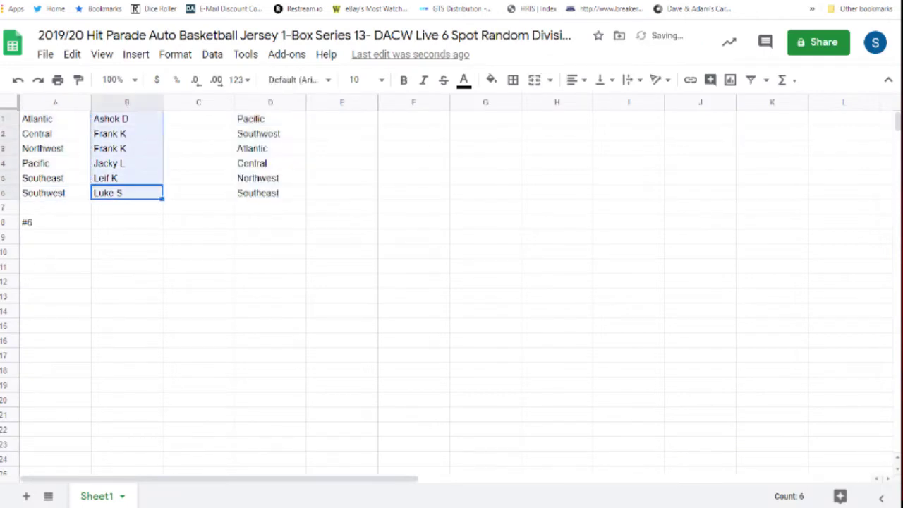
{"action": "key", "text": "ctrl+c"}
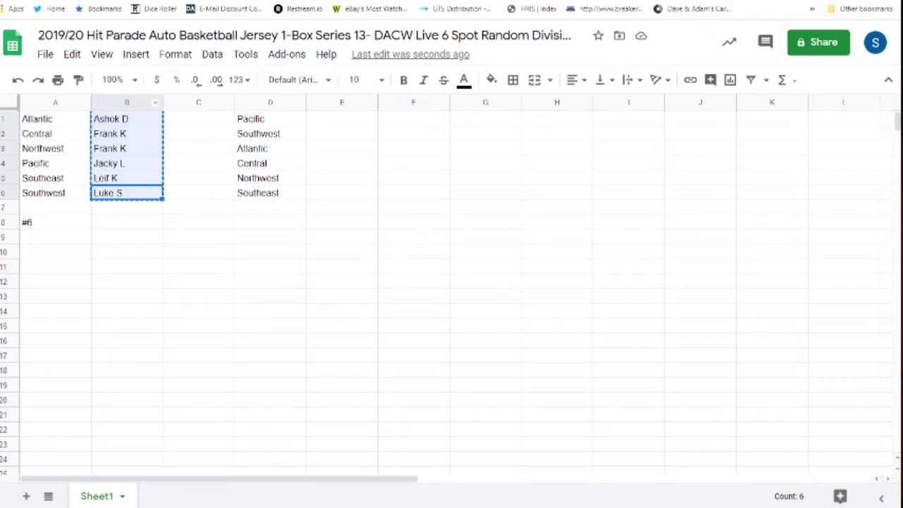
Switch from the #6 break spreadsheet to the RANDOM.ORG page
{"action": "key", "text": "ctrl+Tab"}
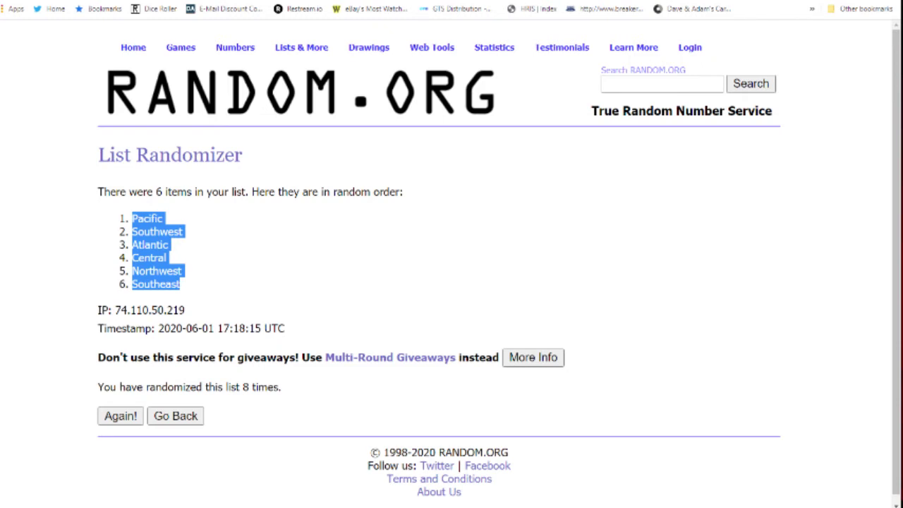
{"action": "mouse_move", "coordinate": [302, 48]}
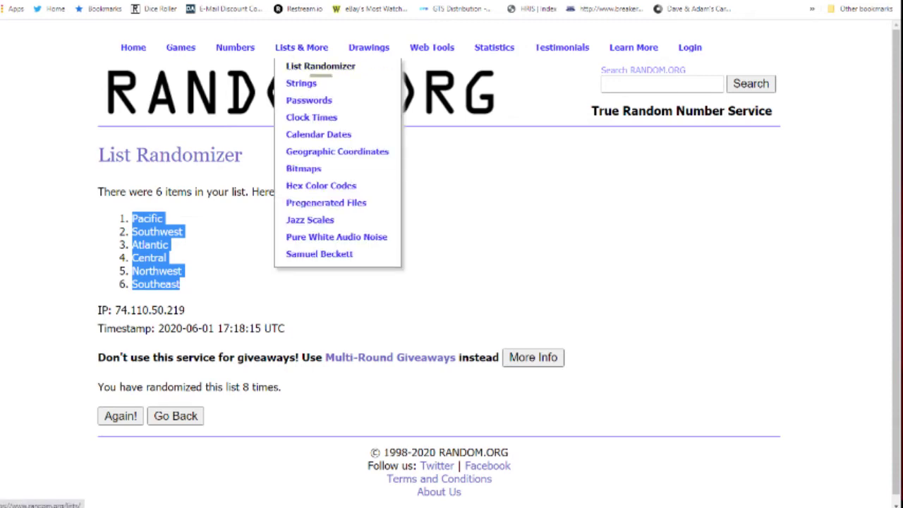
{"action": "left_click", "coordinate": [320, 66]}
{"action": "mouse_move", "coordinate": [181, 49]}
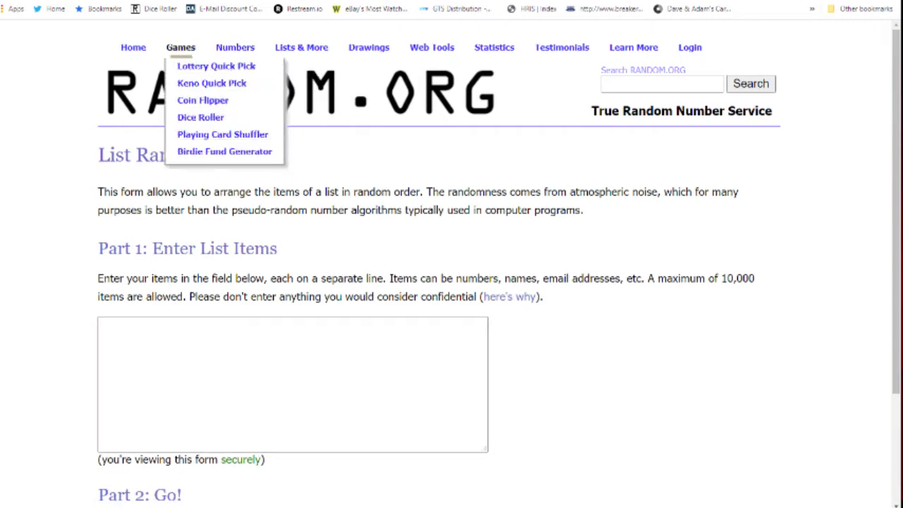
{"action": "left_click", "coordinate": [200, 118]}
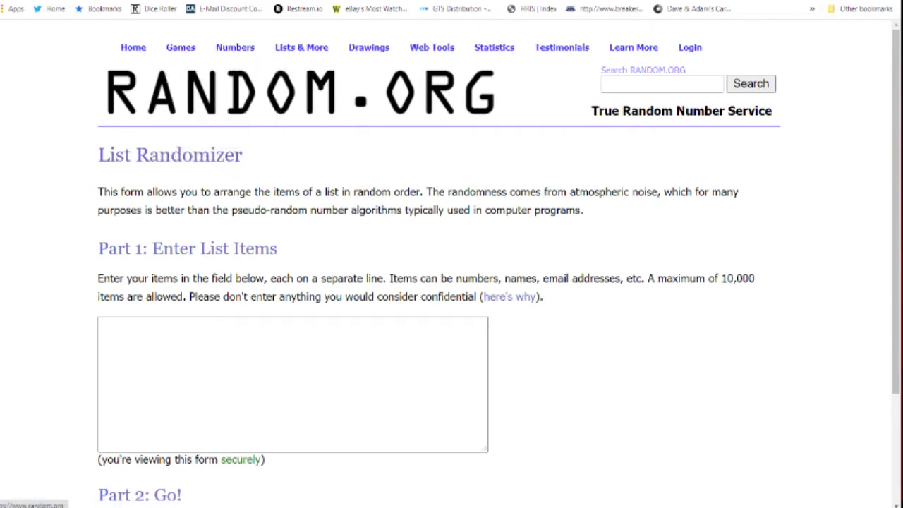
{"action": "mouse_move", "coordinate": [180, 47]}
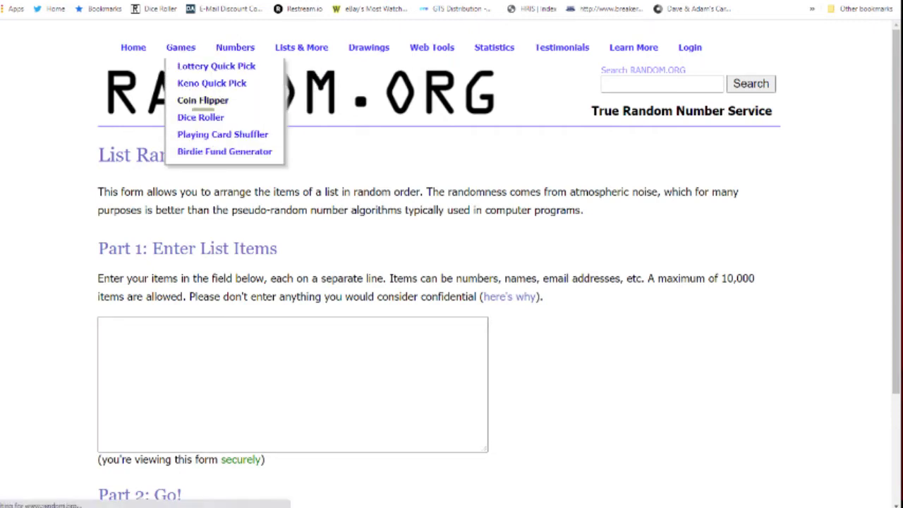
{"action": "left_click", "coordinate": [204, 101]}
{"action": "key", "text": "ctrl+Tab"}
{"action": "key", "text": "ctrl+shift+Tab"}
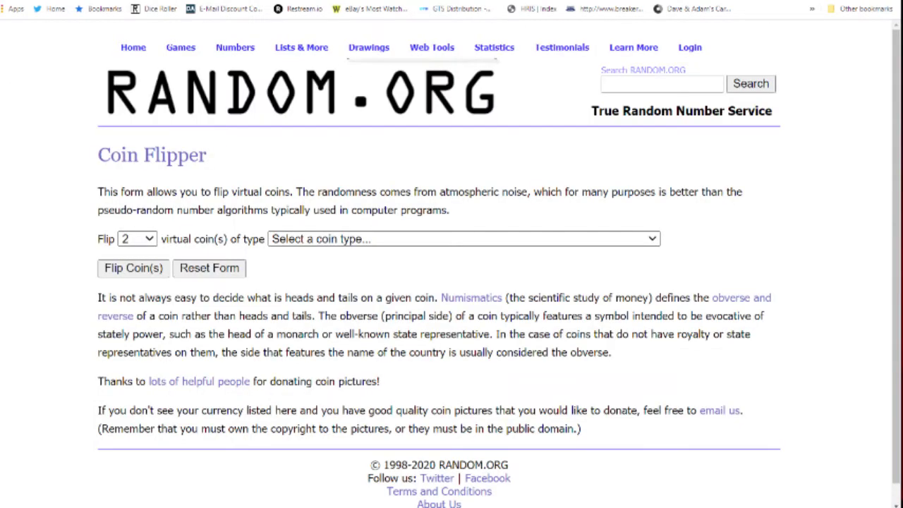
Roll two virtual dice with the Dice Roller, and enter the copied participant names in the List Randomizer
{"action": "mouse_move", "coordinate": [180, 47]}
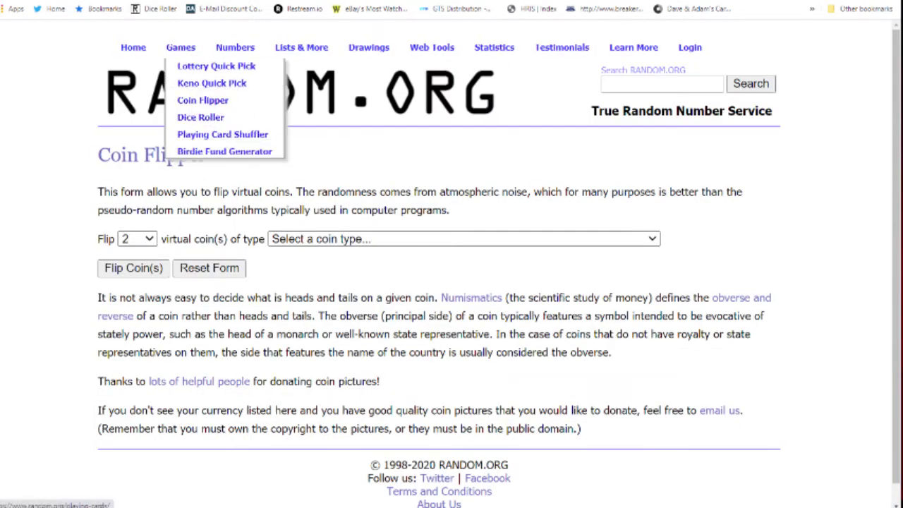
{"action": "left_click", "coordinate": [200, 117]}
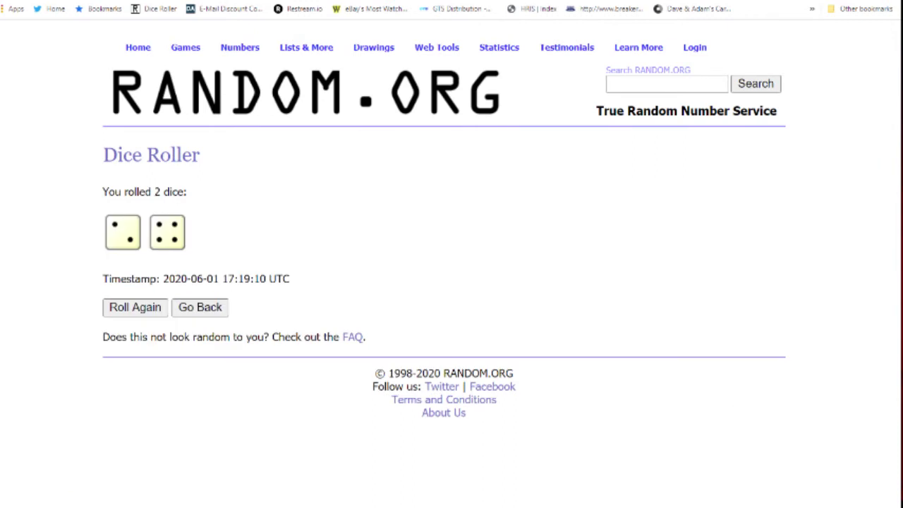
{"action": "mouse_move", "coordinate": [306, 48]}
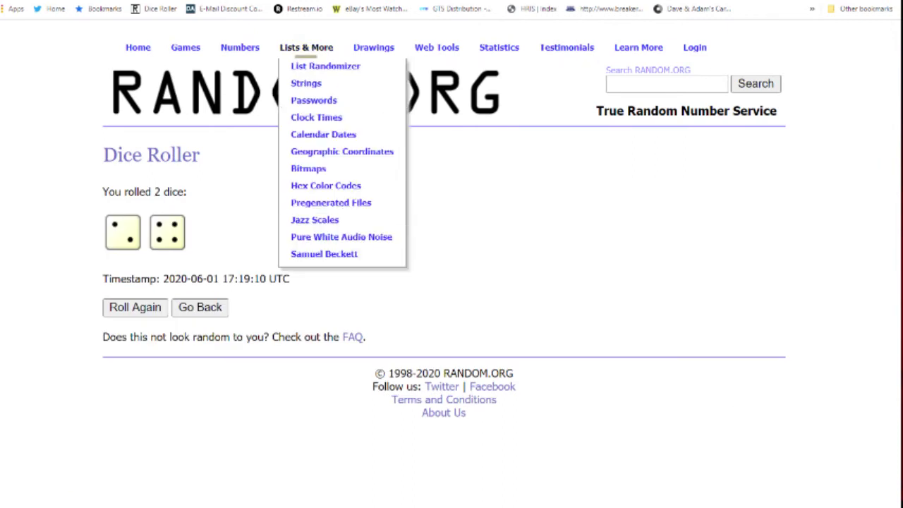
{"action": "left_click", "coordinate": [324, 67]}
{"action": "left_click", "coordinate": [293, 374]}
{"action": "key", "text": "ctrl+v"}
{"action": "scroll", "coordinate": [292, 385], "scroll_direction": "down", "scroll_amount": 2}
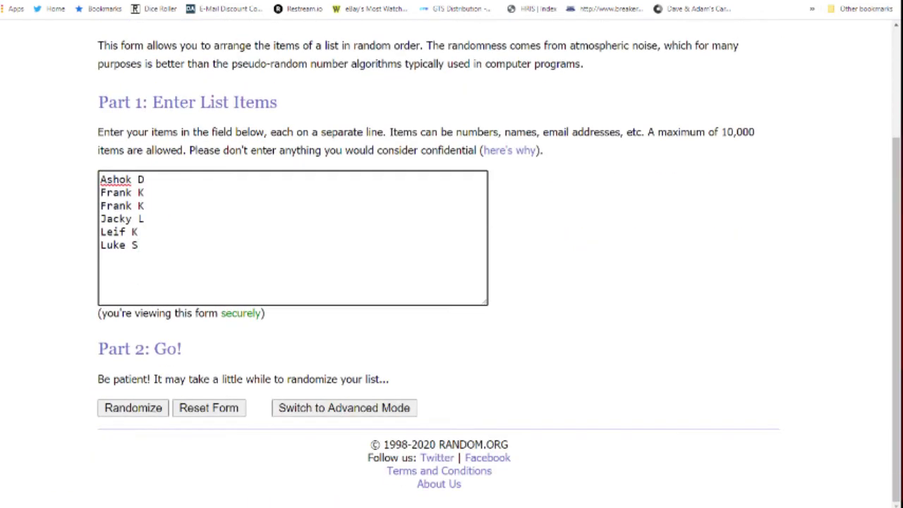
Randomize the list of participant names 6 times
{"action": "left_click", "coordinate": [133, 407]}
{"action": "left_click", "coordinate": [125, 385]}
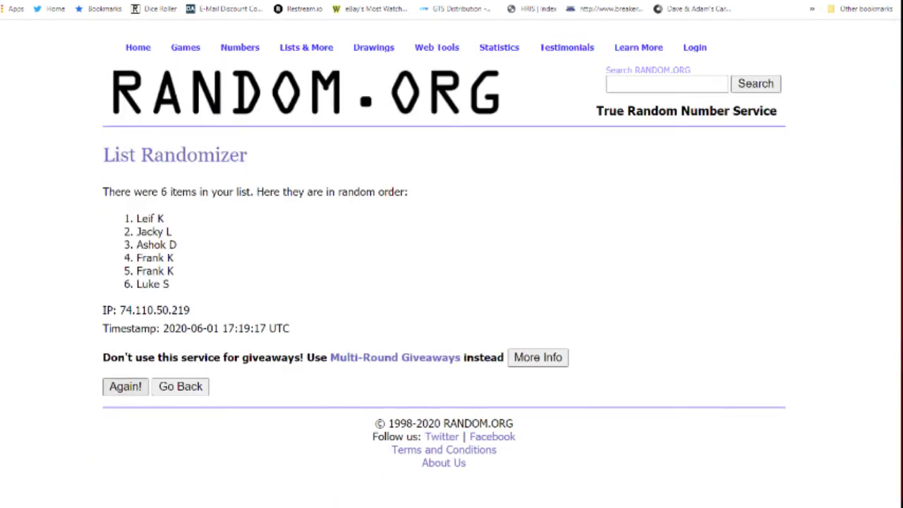
{"action": "left_click", "coordinate": [121, 415]}
{"action": "left_click", "coordinate": [121, 415]}
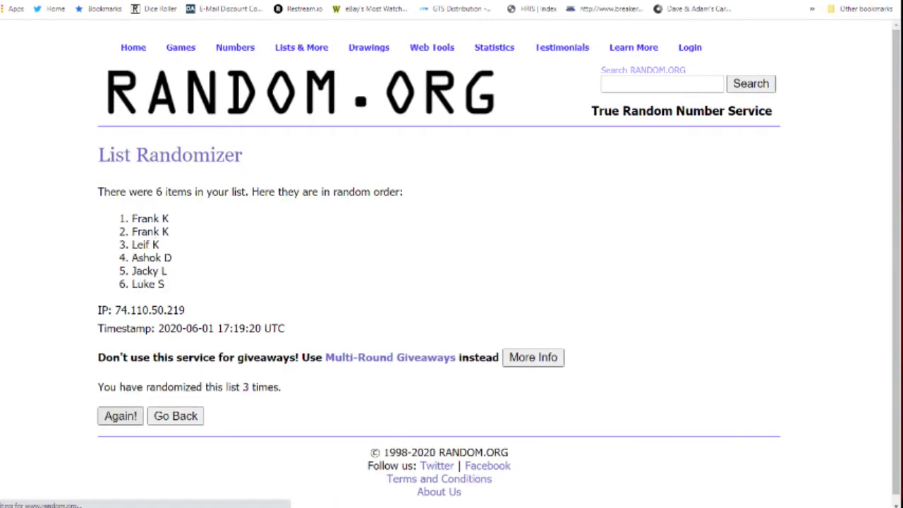
{"action": "left_click", "coordinate": [121, 416]}
{"action": "left_click", "coordinate": [120, 416]}
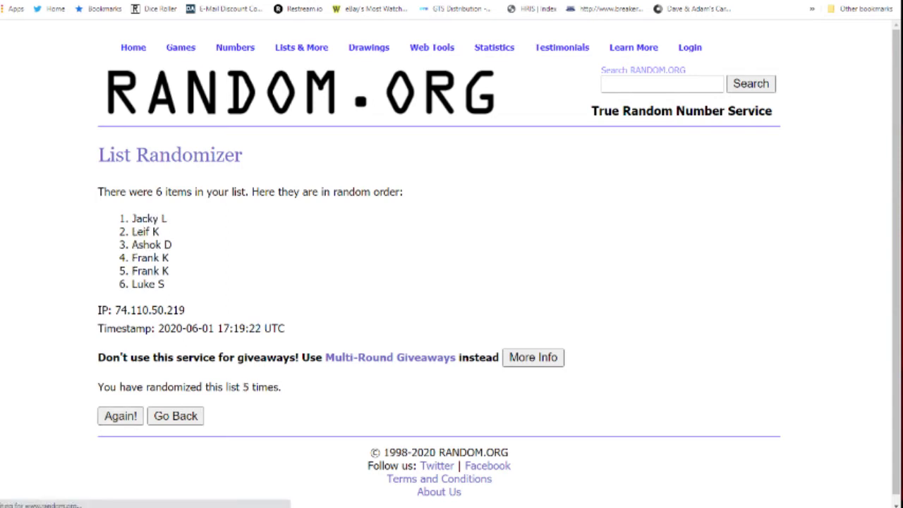
Copy the randomized participant names into E1:E6 of the #6 break spreadsheet, beside the randomized divisions
{"action": "left_click_drag", "start_coordinate": [170, 284], "coordinate": [132, 219]}
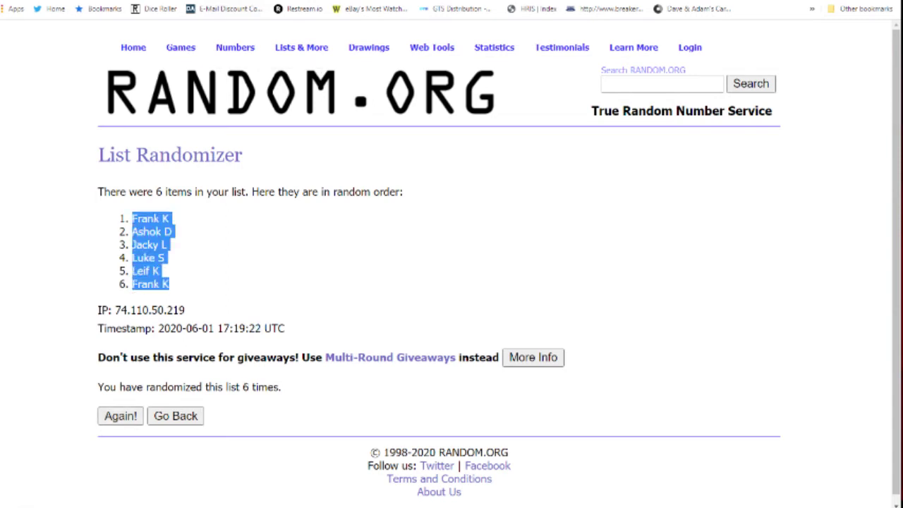
{"action": "key", "text": "ctrl+c"}
{"action": "key", "text": "ctrl+Tab"}
{"action": "left_click", "coordinate": [341, 119]}
{"action": "key", "text": "ctrl+v"}
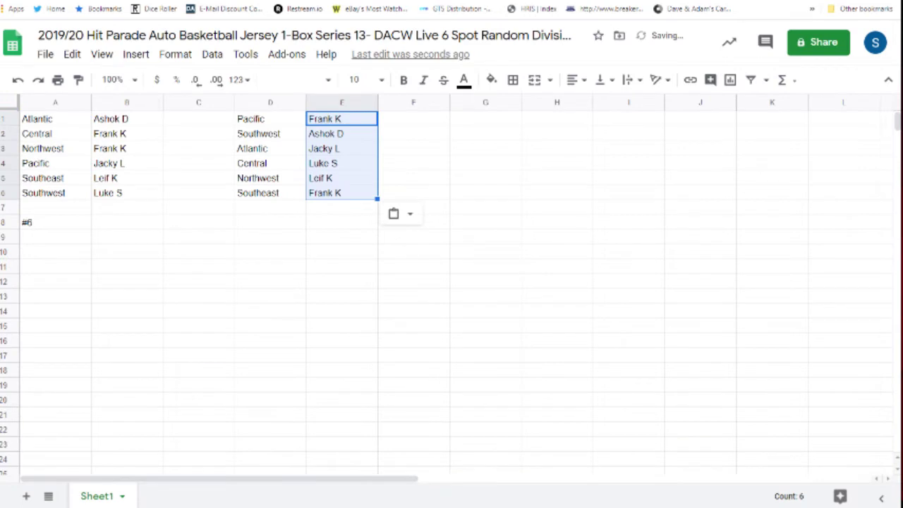
Step through E1:E6 one cell at a time to check the participant paired with each division in the #6 break
{"action": "left_click", "coordinate": [341, 119]}
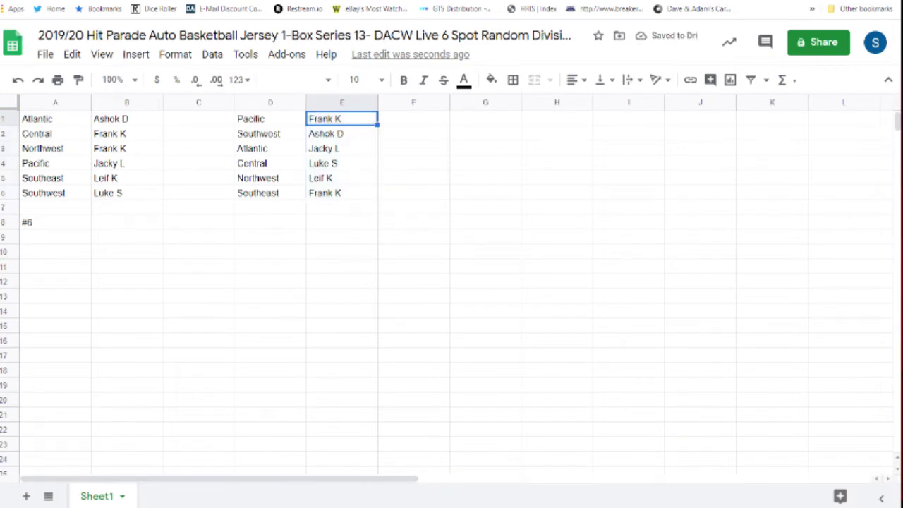
{"action": "left_click", "coordinate": [341, 133]}
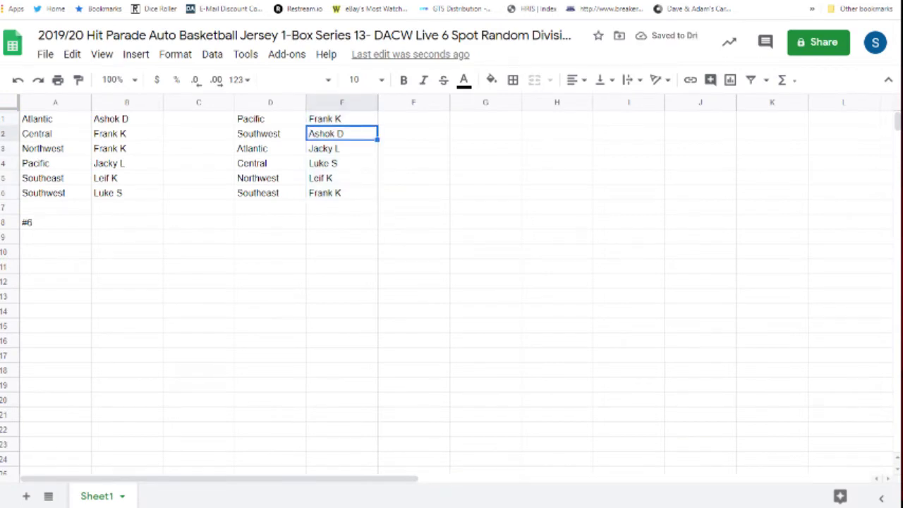
{"action": "left_click", "coordinate": [342, 148]}
{"action": "left_click", "coordinate": [341, 163]}
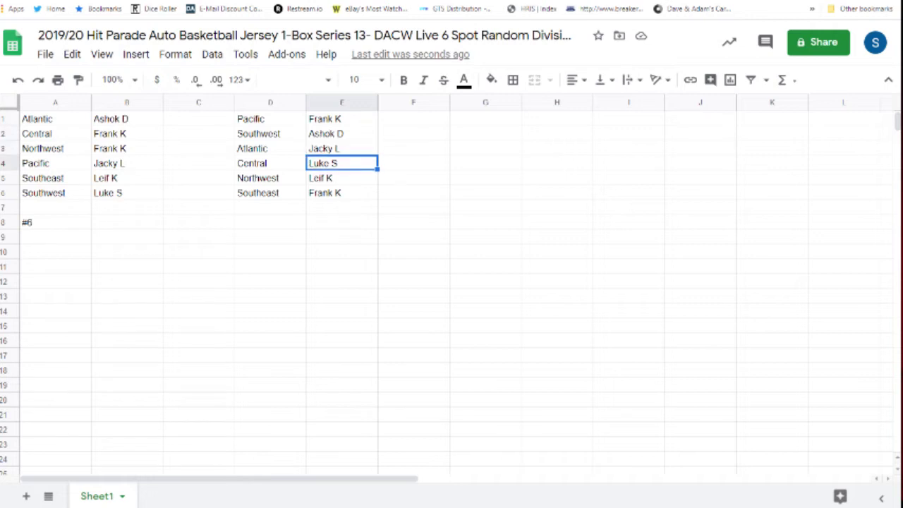
{"action": "left_click", "coordinate": [342, 177]}
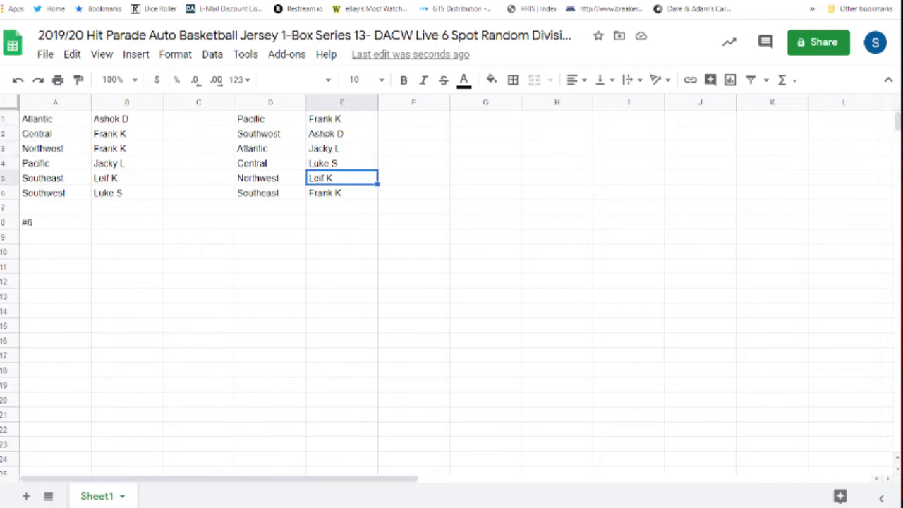
{"action": "left_click", "coordinate": [341, 193]}
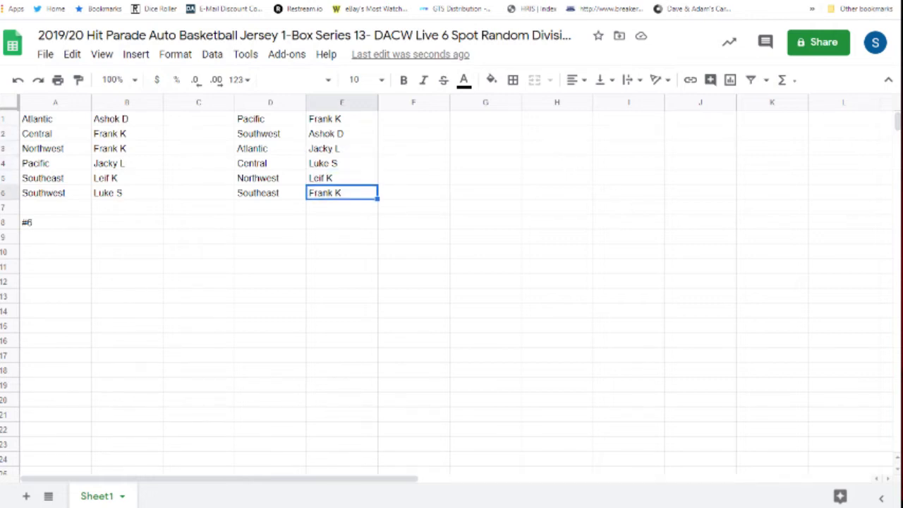